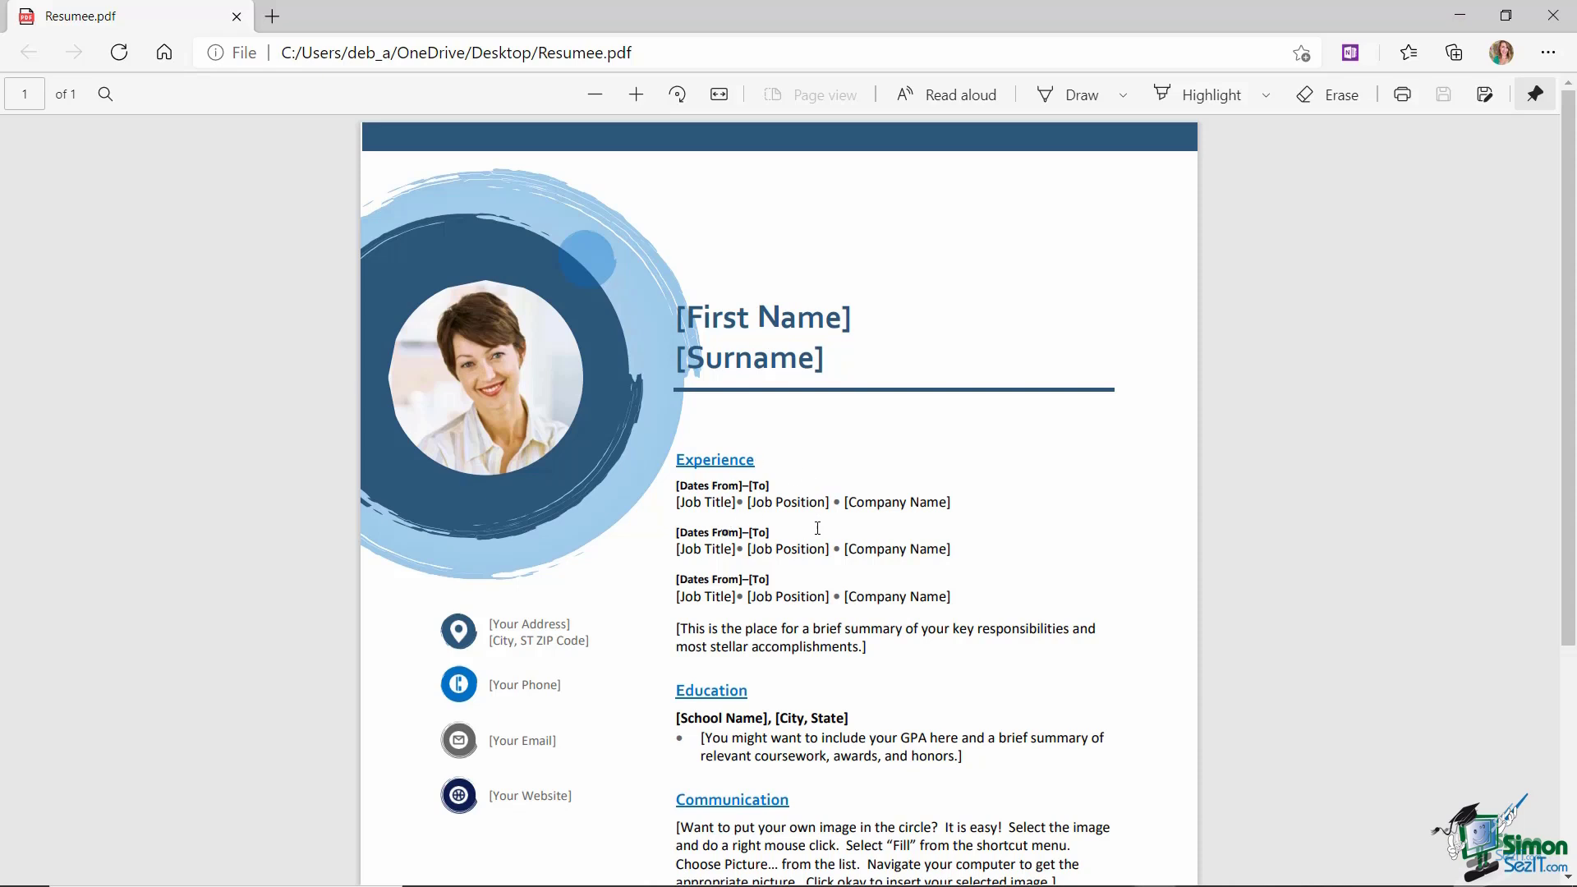
- Close the resume PDF, then open Invoice.pdf in Edge, look through it and close it
drag(910, 502, 920, 502)
click(1553, 15)
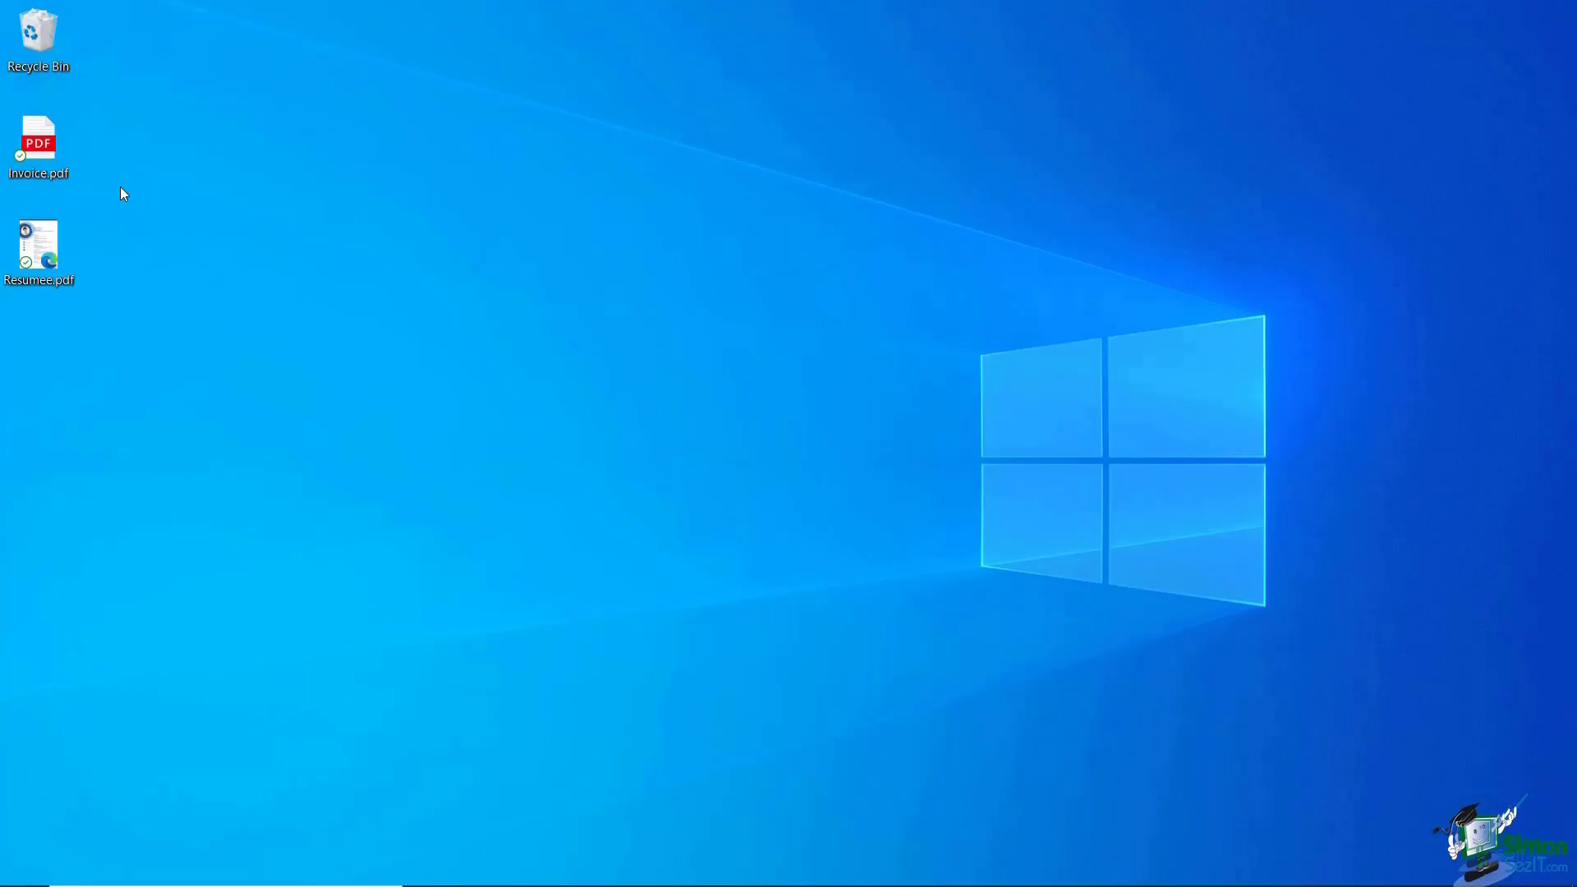
double_click(43, 149)
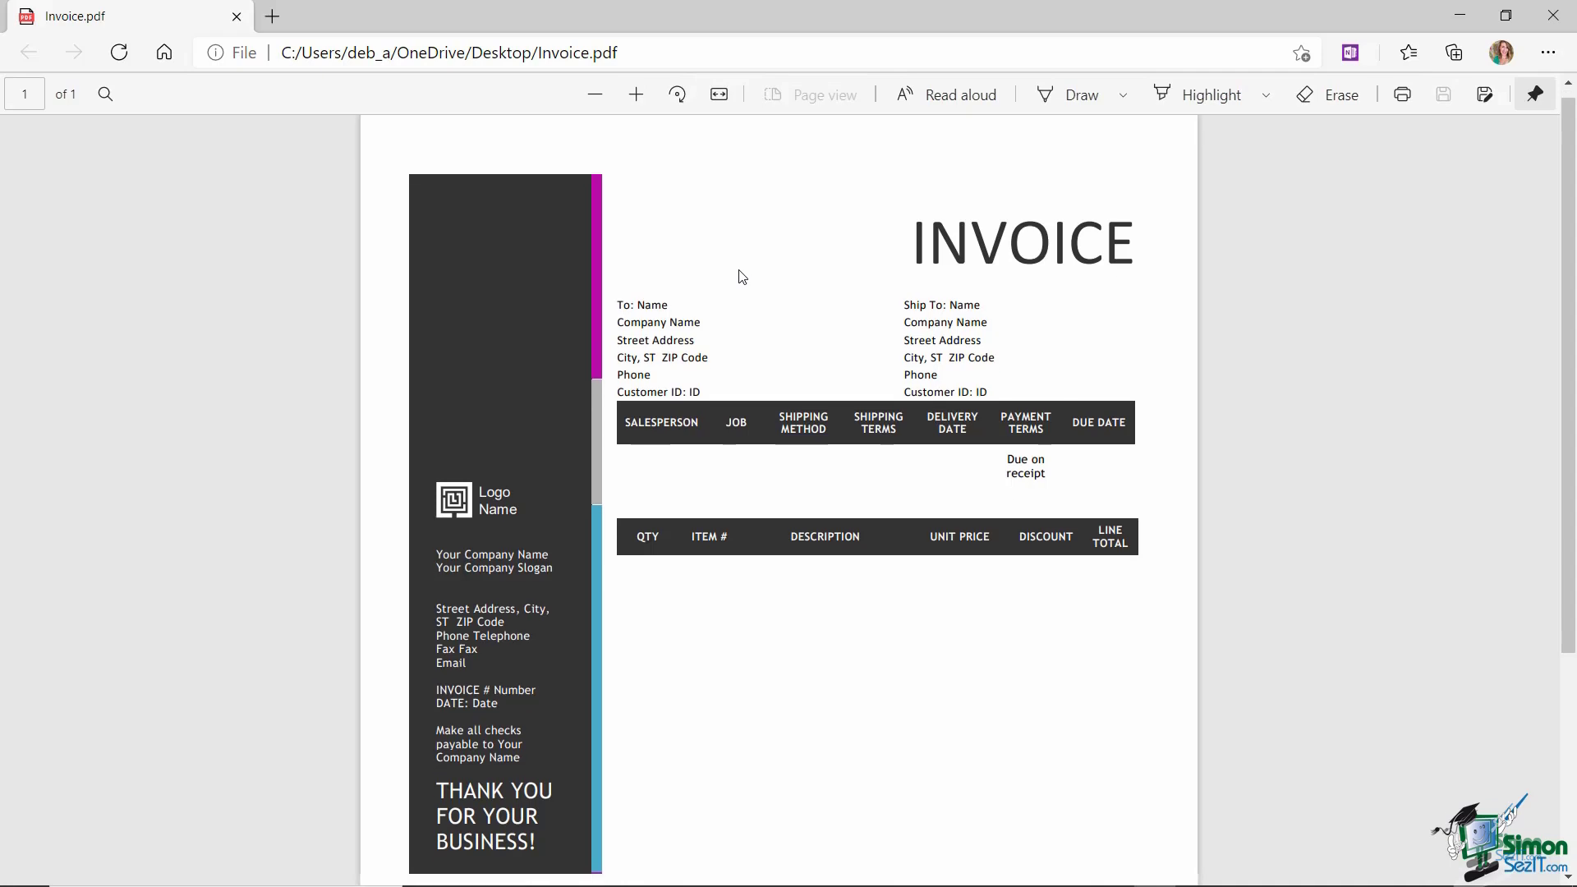
scroll(738, 275, down, 4)
scroll(738, 274, up, 4)
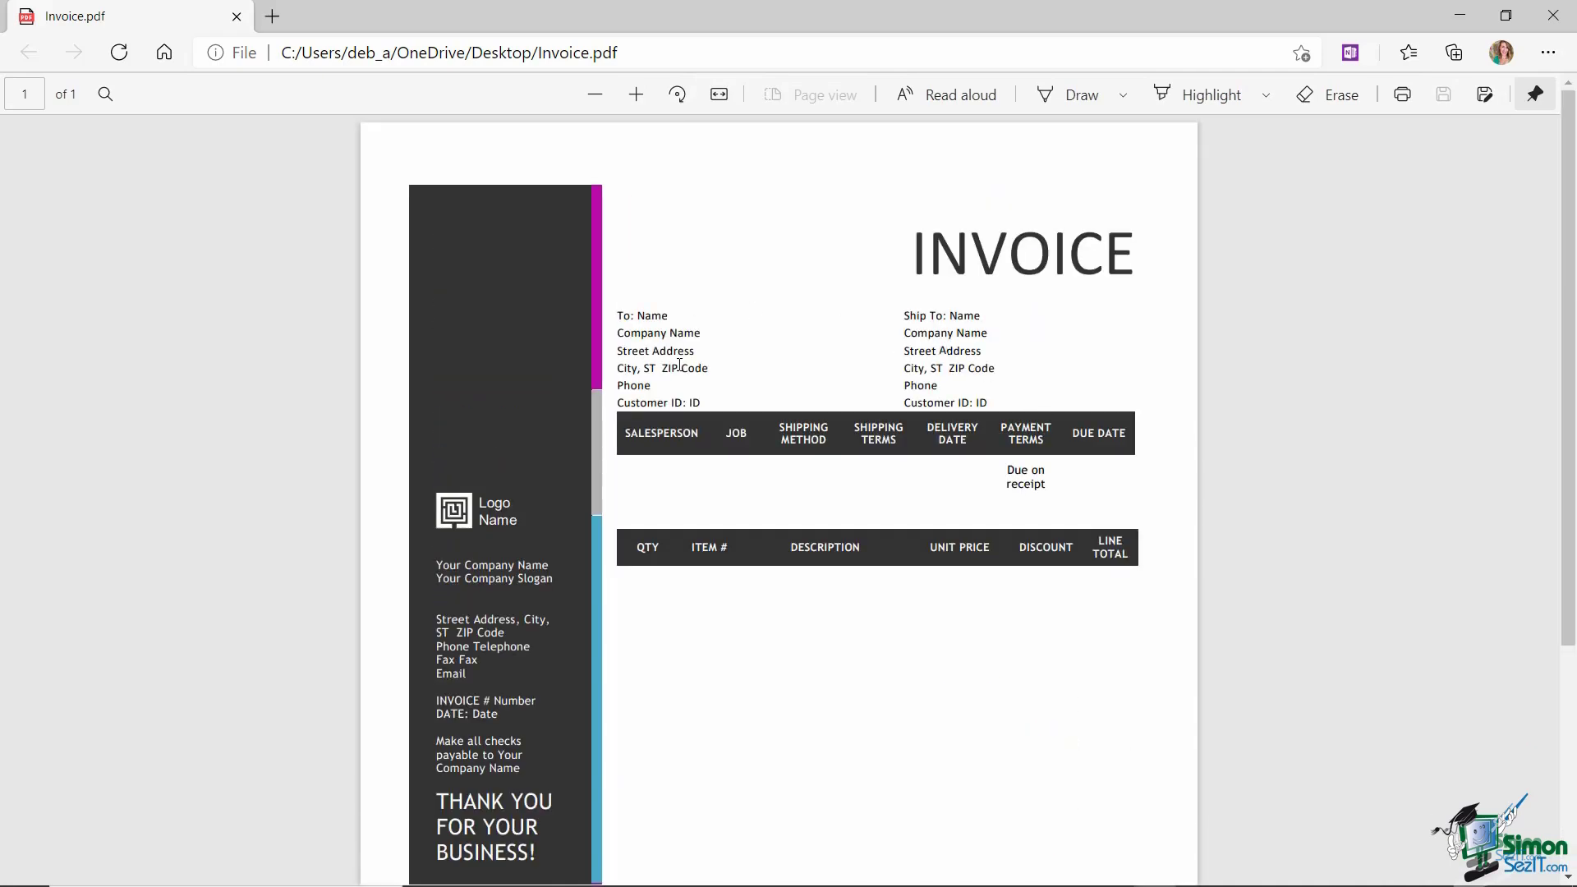
click(1554, 16)
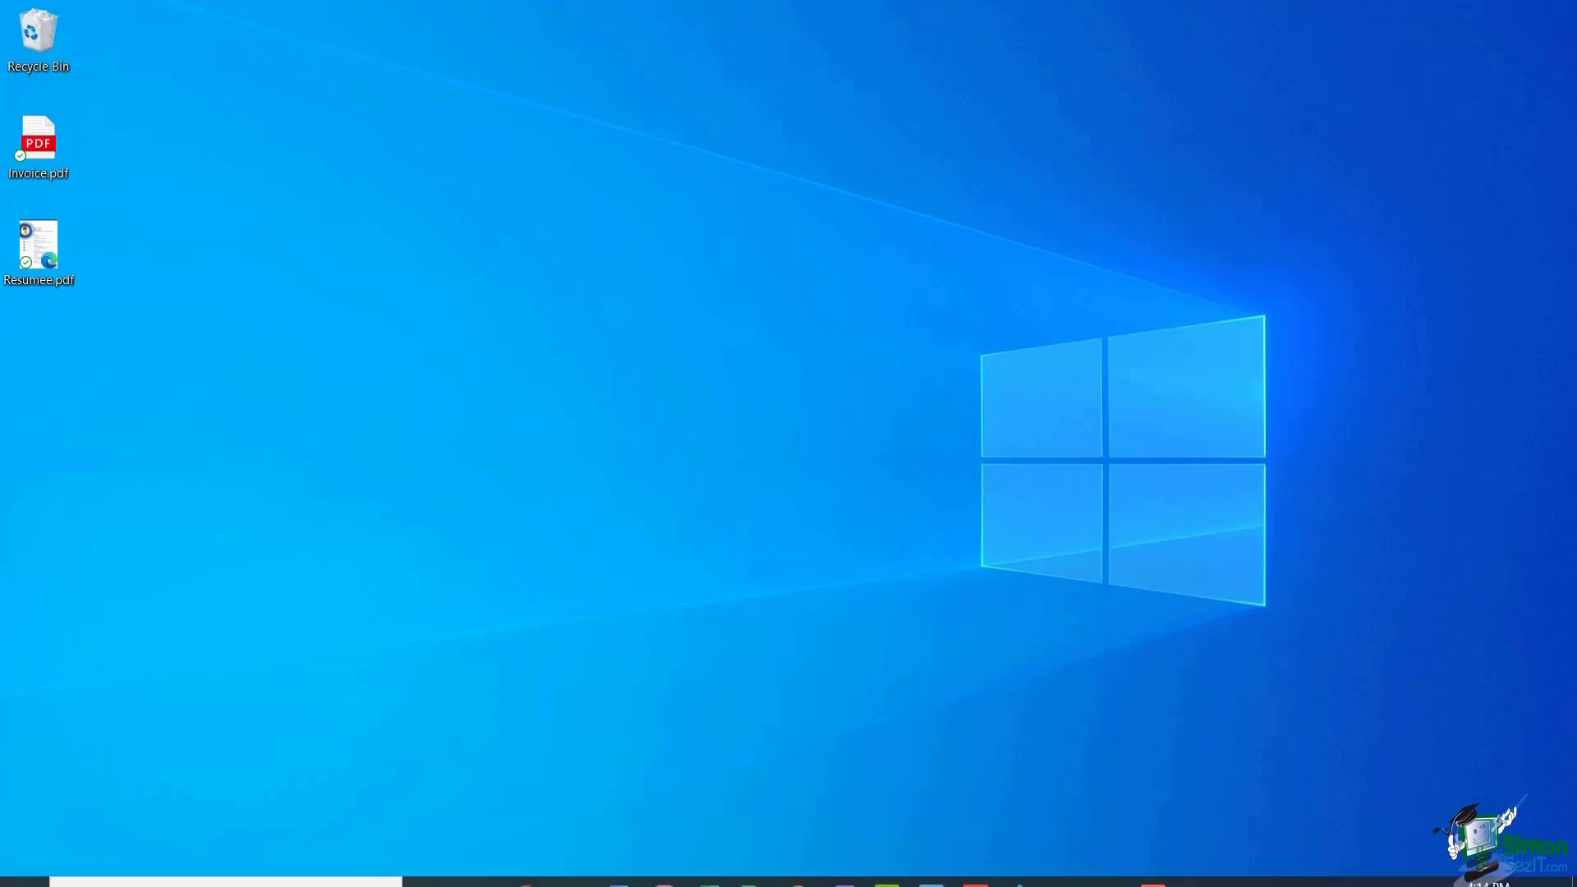
- Launch Word and open Desktop\Invoice.pdf through File > Open > Browse
click(617, 866)
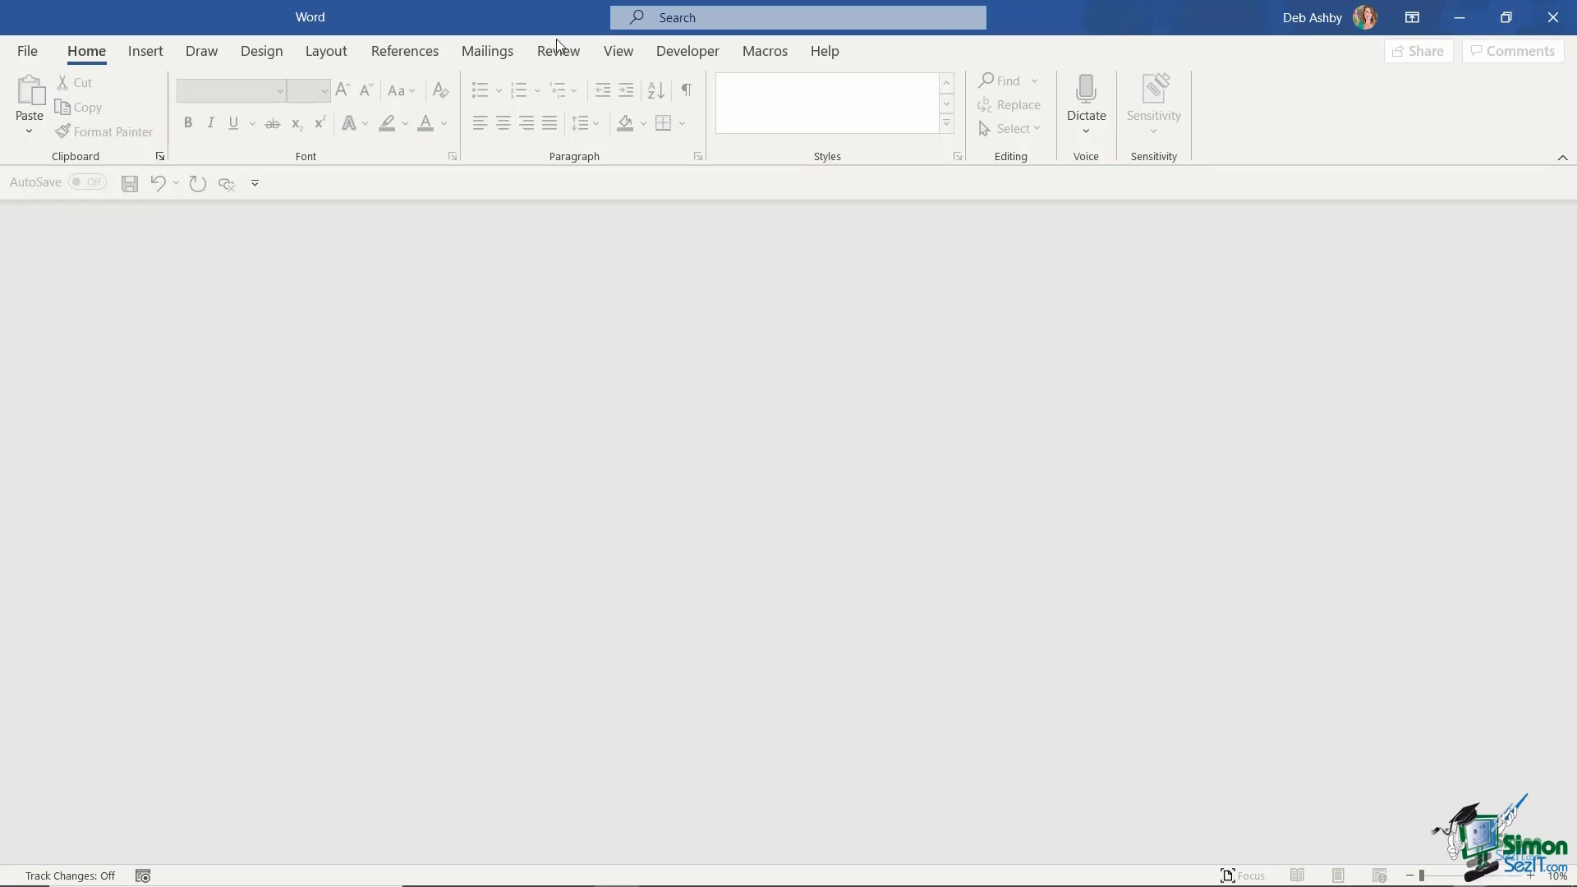
click(31, 55)
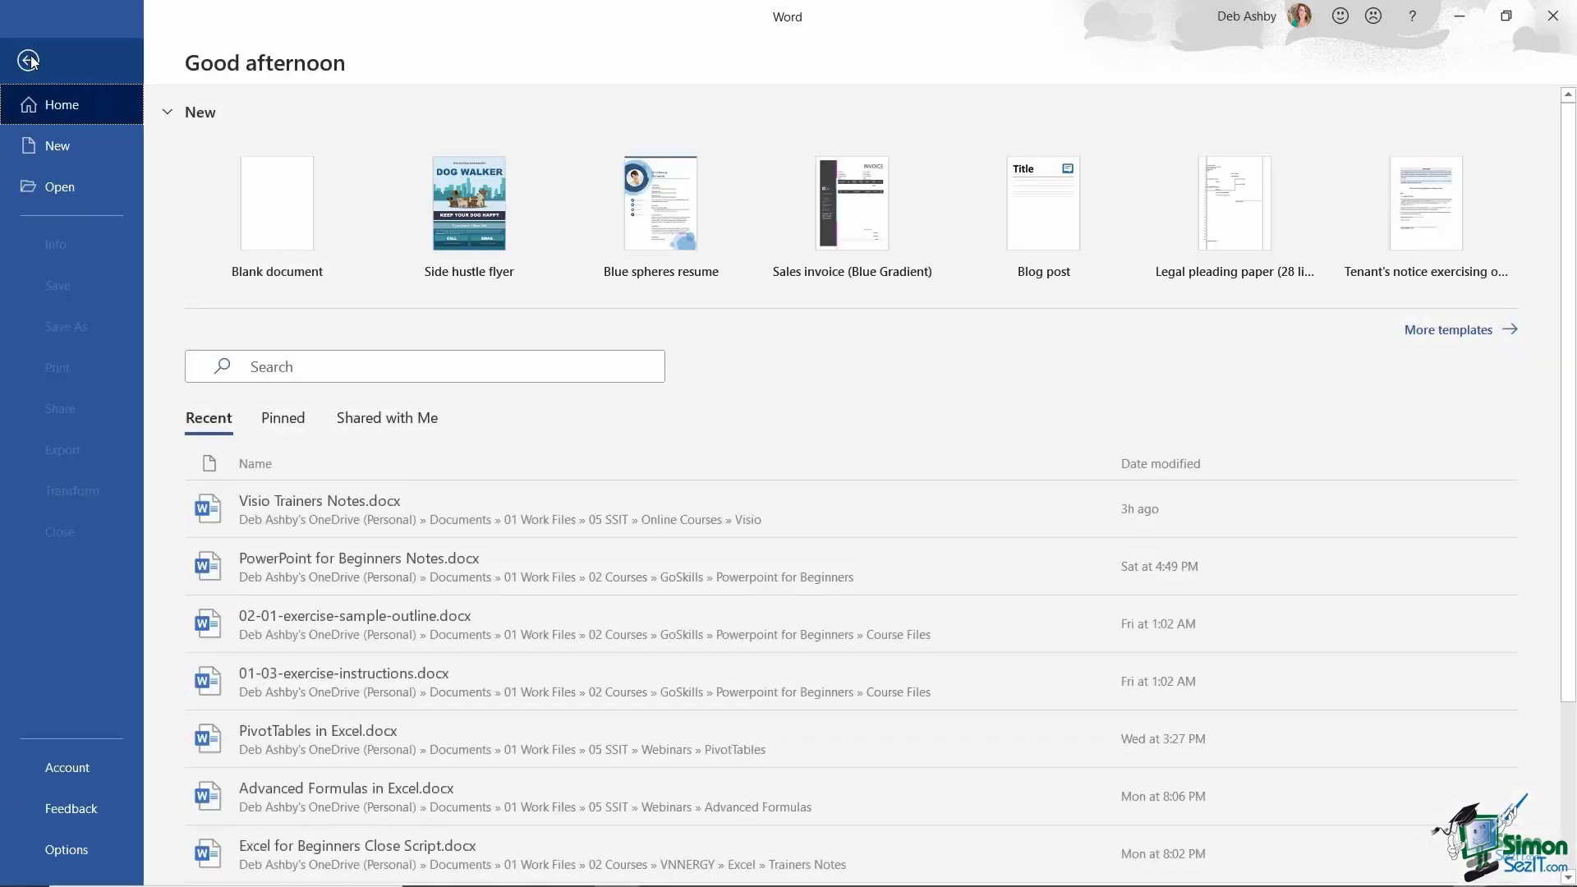
click(73, 193)
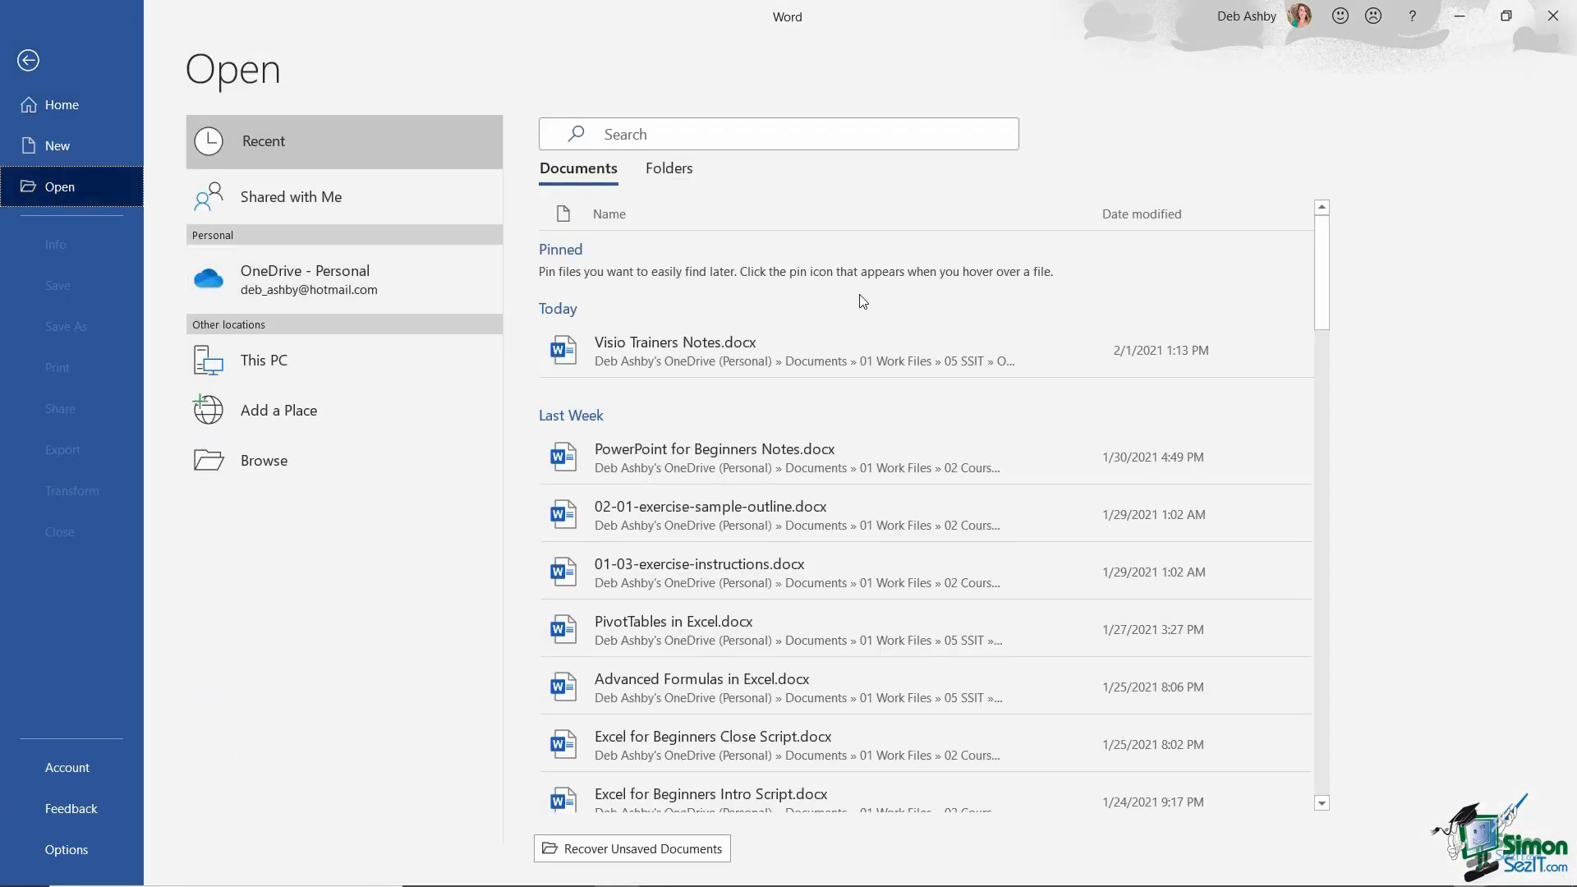
click(377, 462)
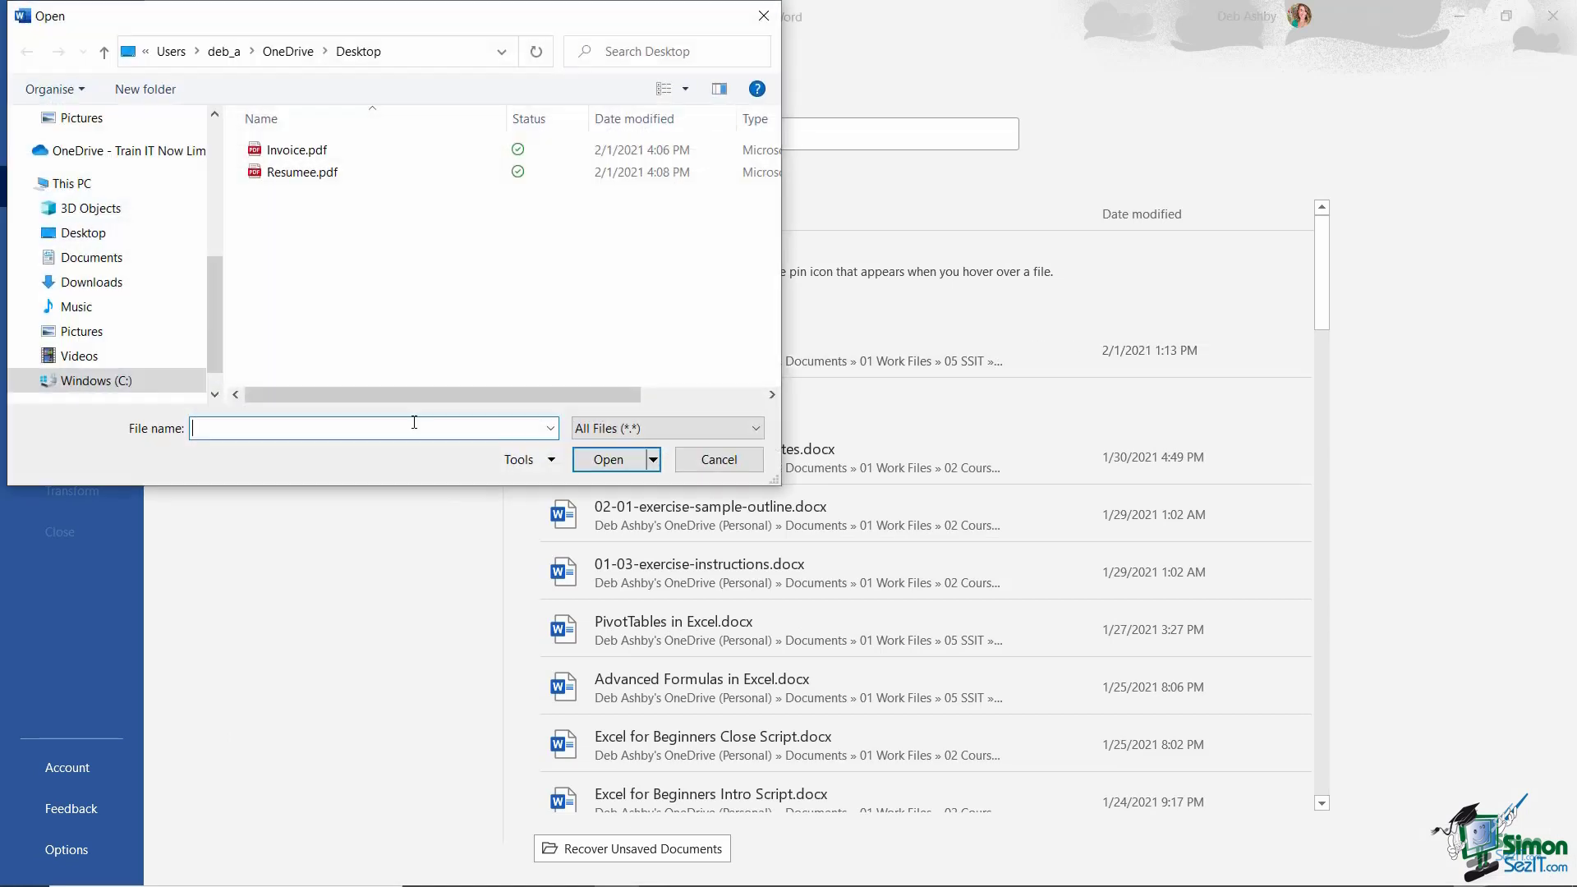
click(297, 151)
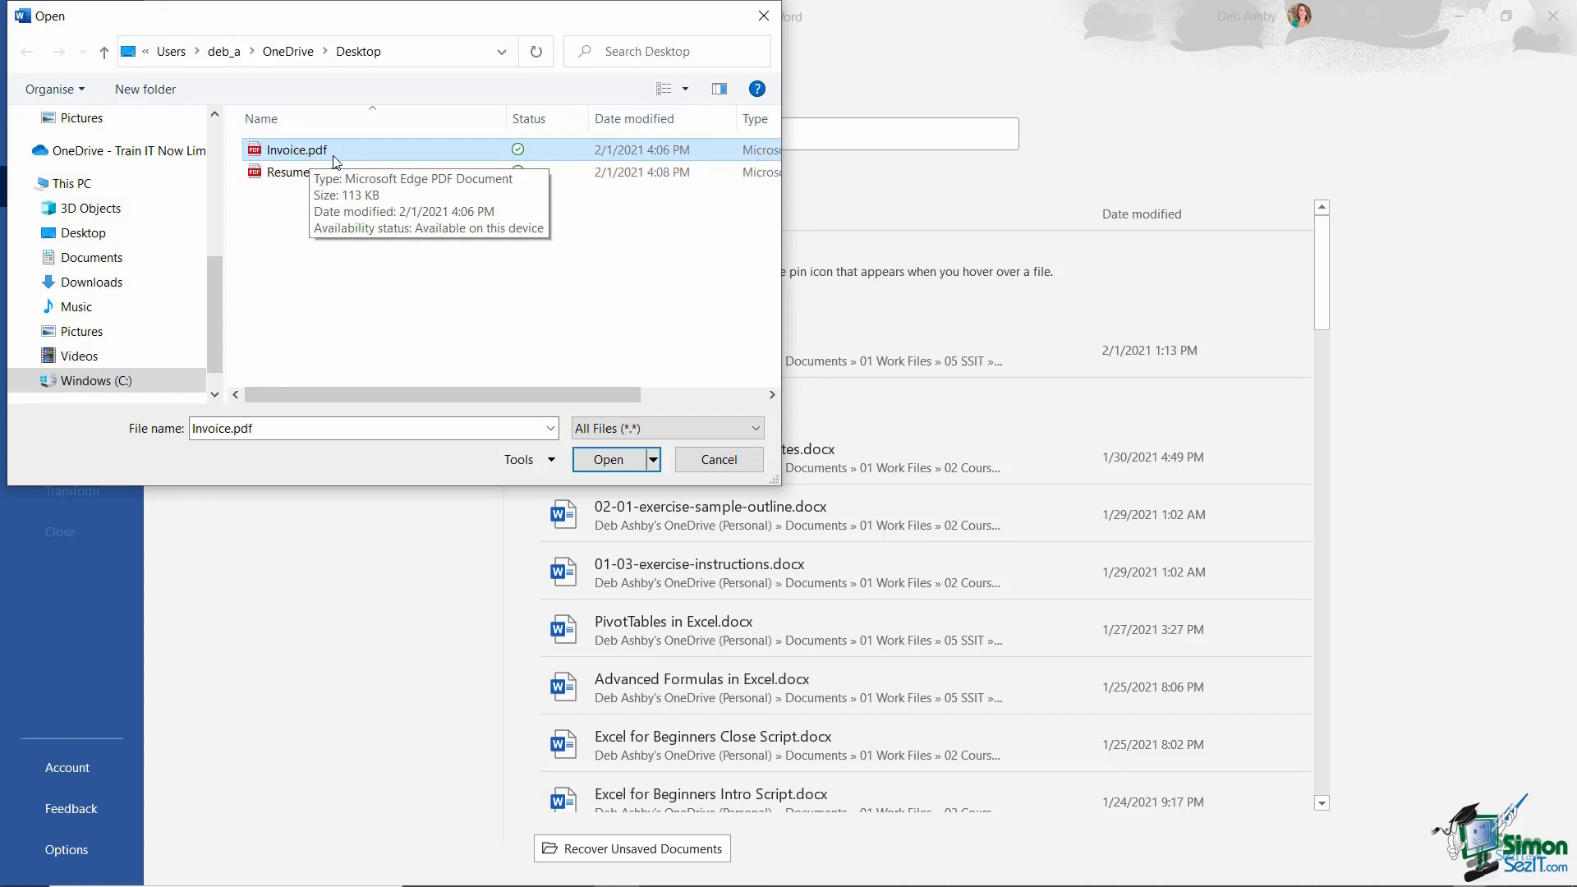
click(609, 460)
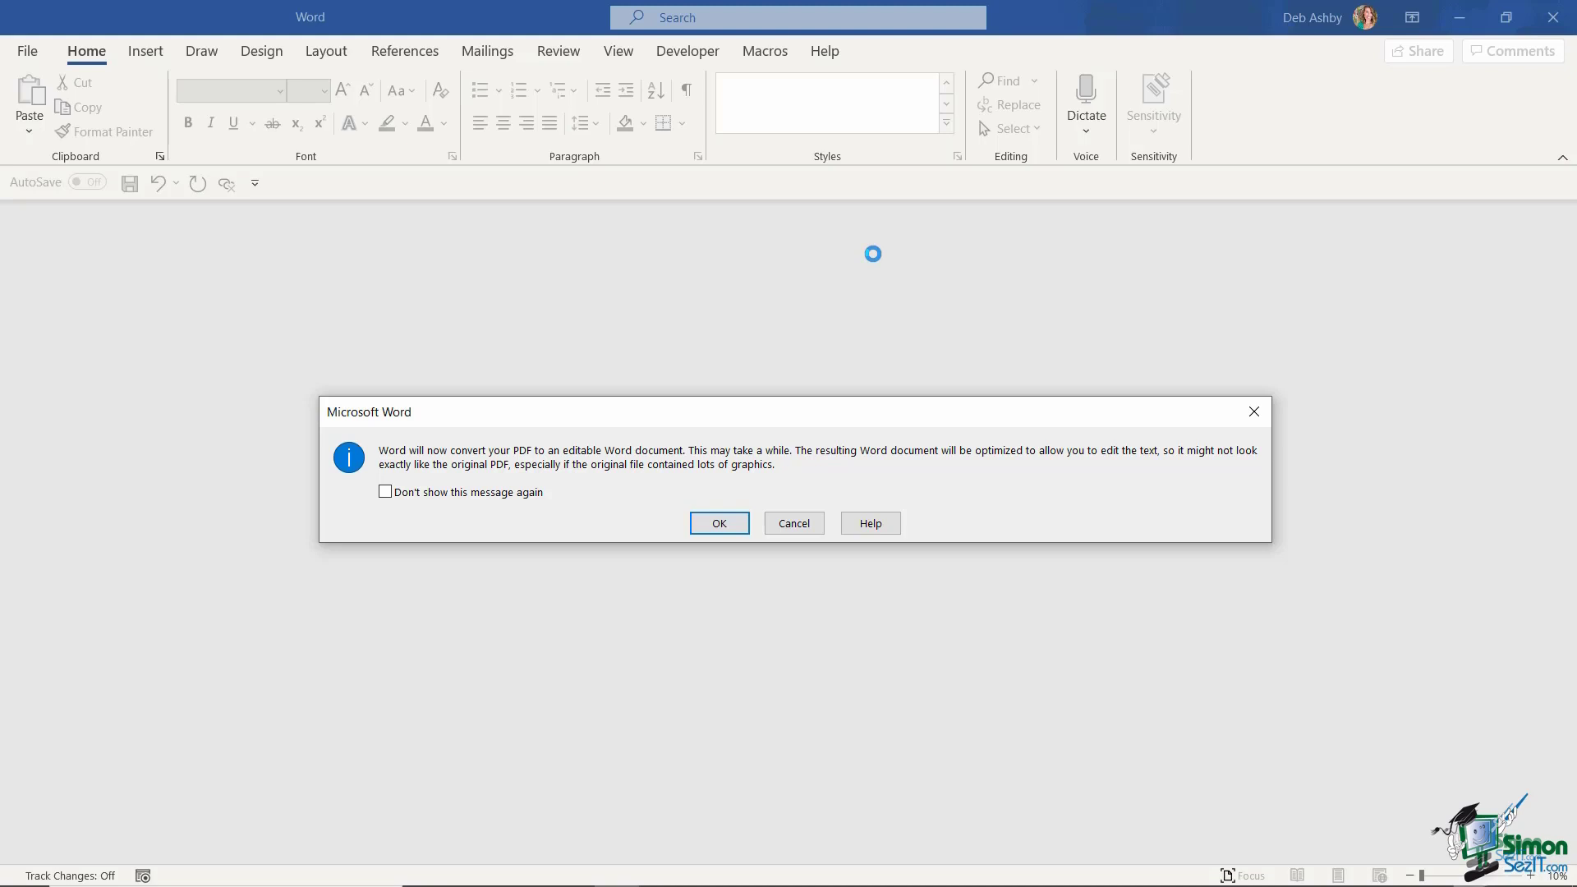
- Accept the PDF conversion and replace the 'Name' placeholder after 'To:' with a full name
click(720, 524)
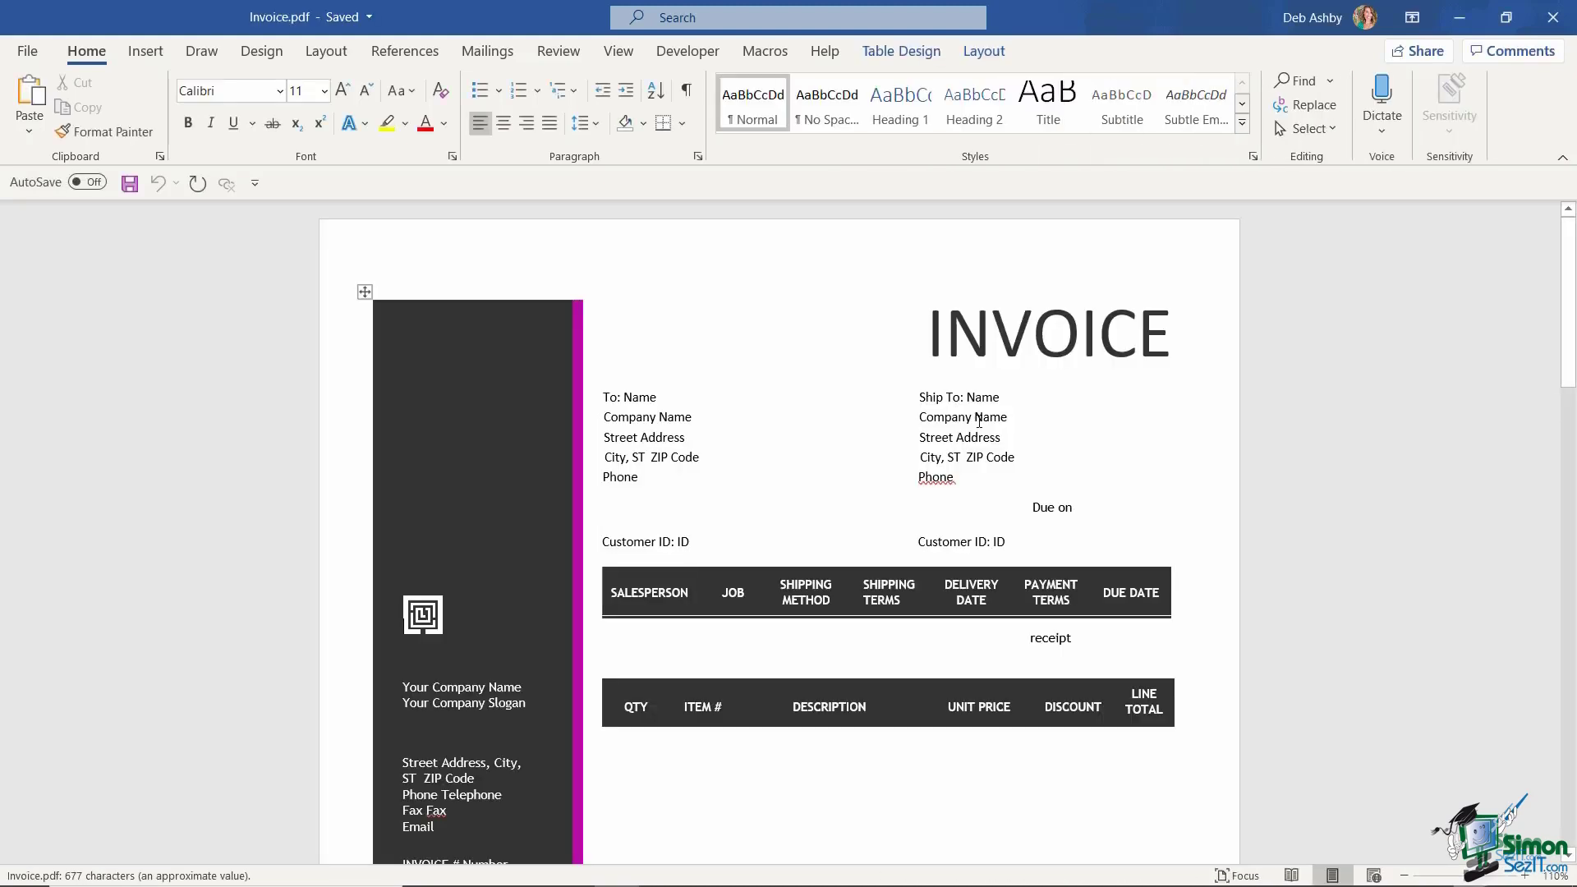
scroll(1004, 394, down, 10)
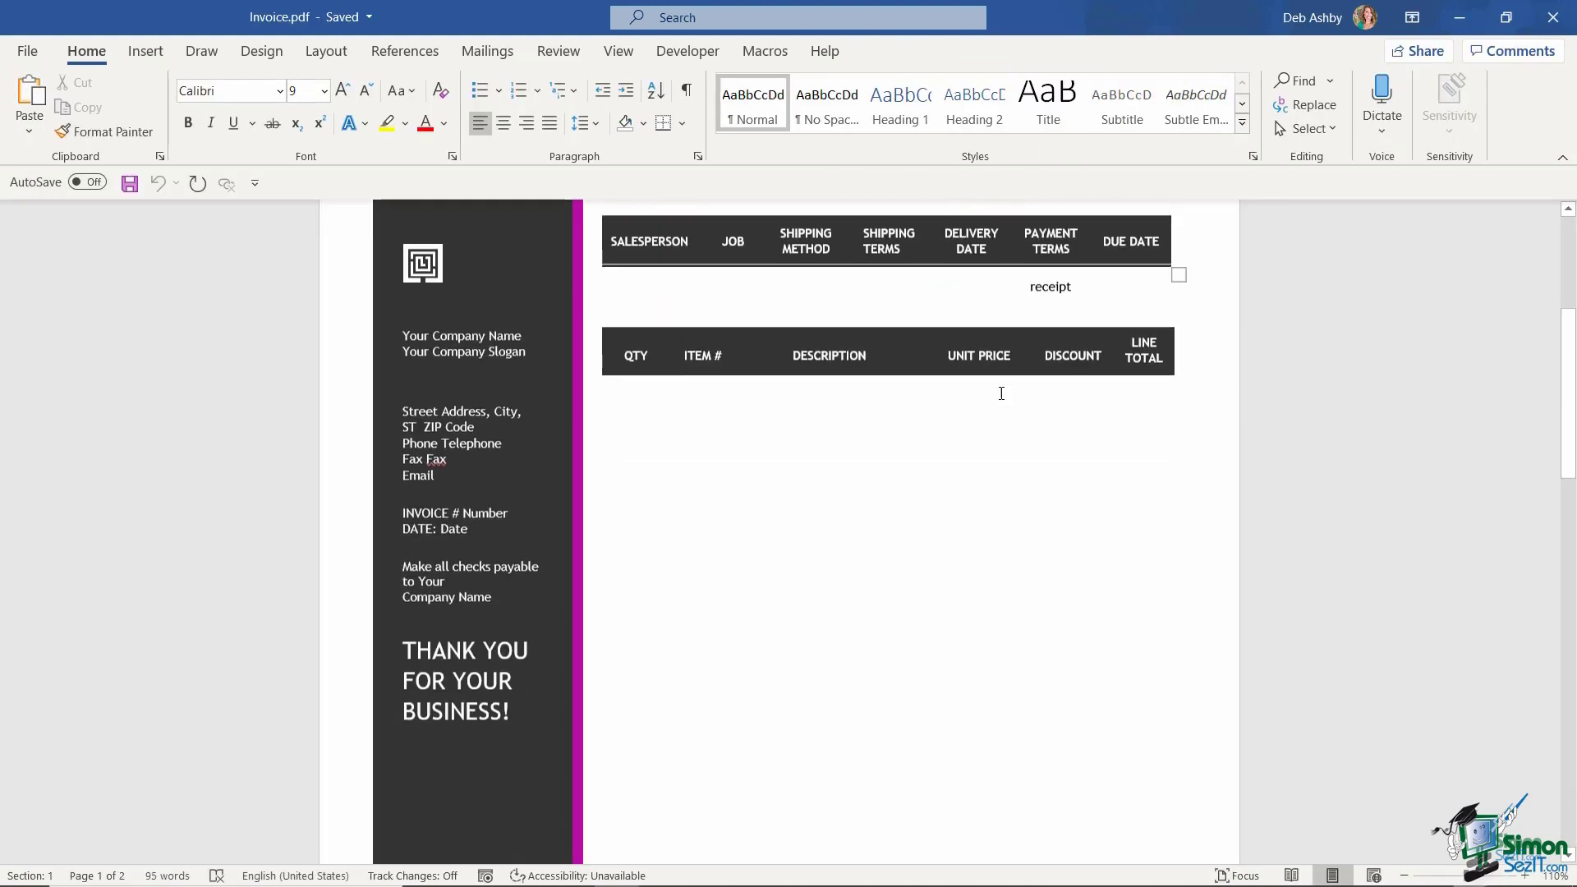
scroll(990, 393, up, 10)
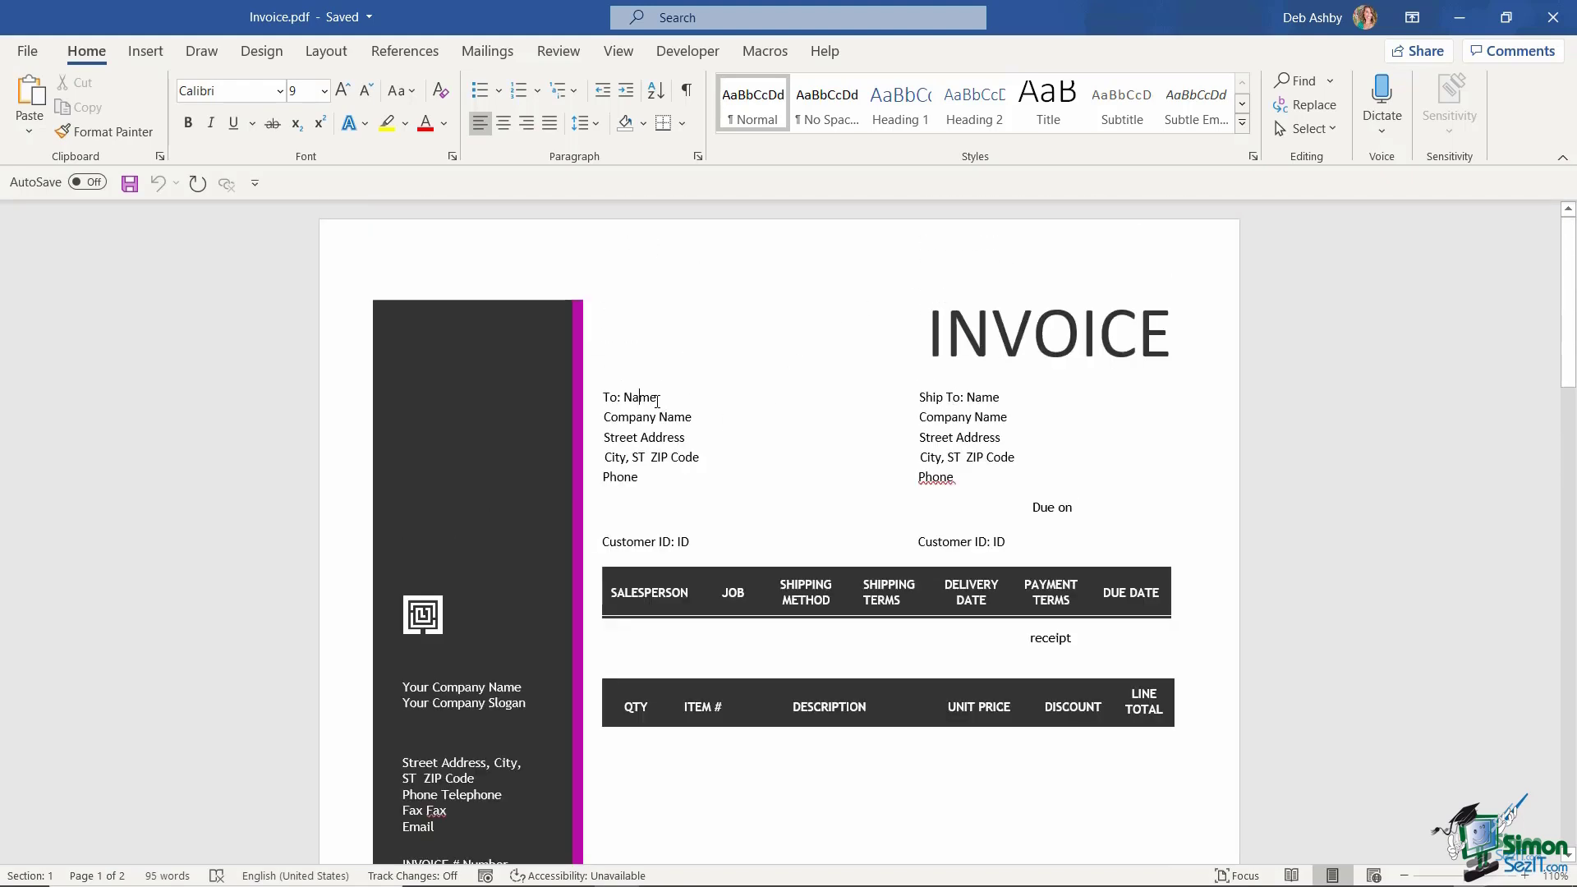
double_click(645, 398)
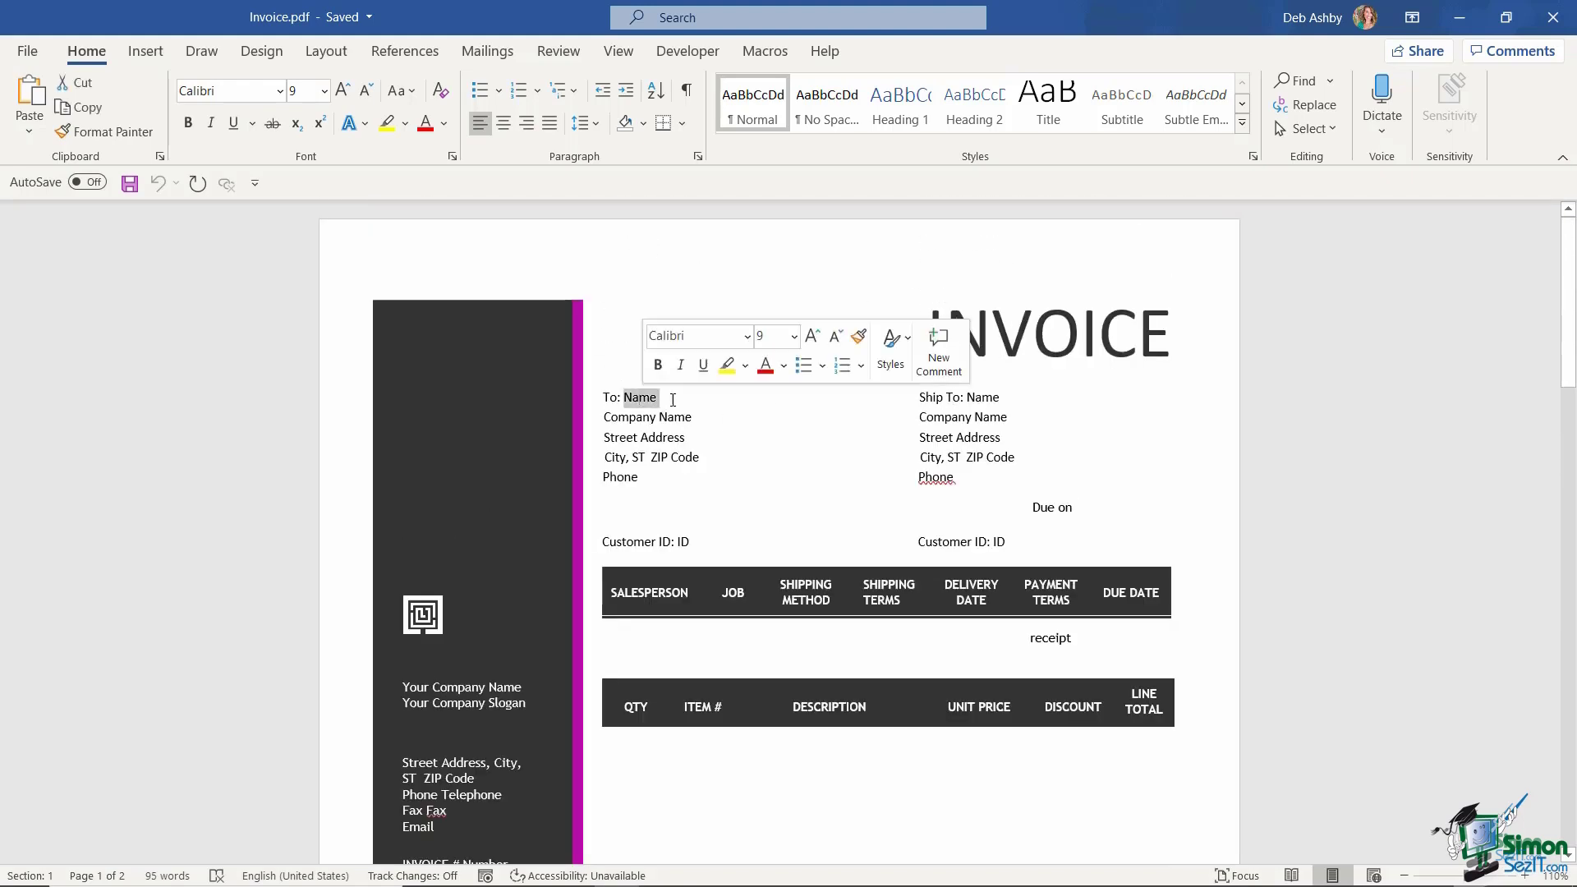
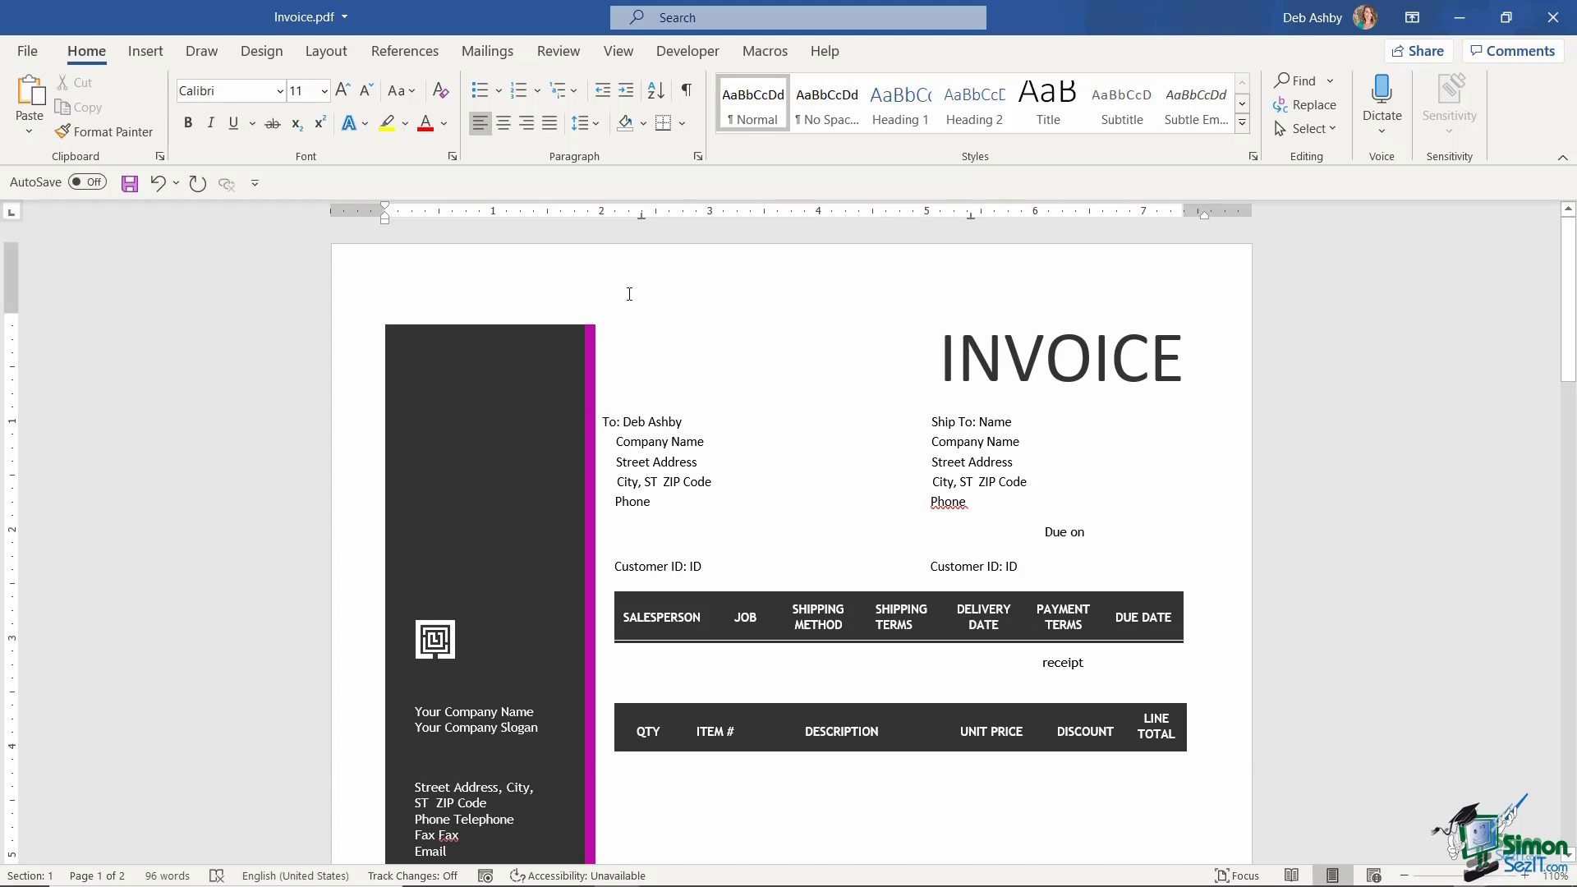
- Drag the ruler indent marker so the name lines up with the address lines below
drag(643, 222, 658, 223)
click(749, 405)
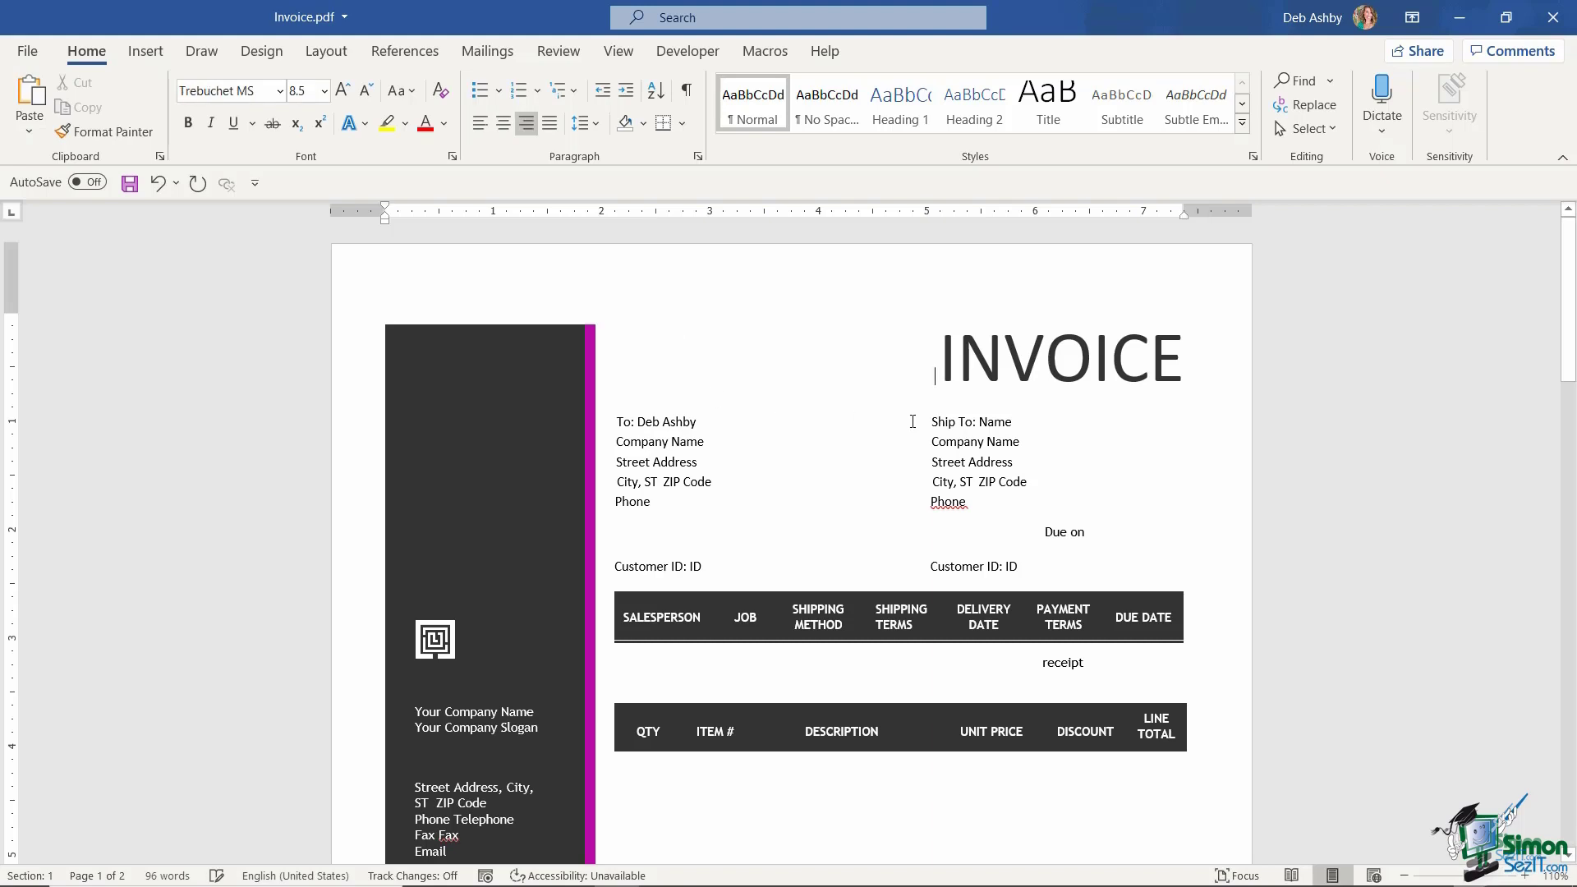
scroll(906, 415, down, 3)
scroll(906, 414, up, 2)
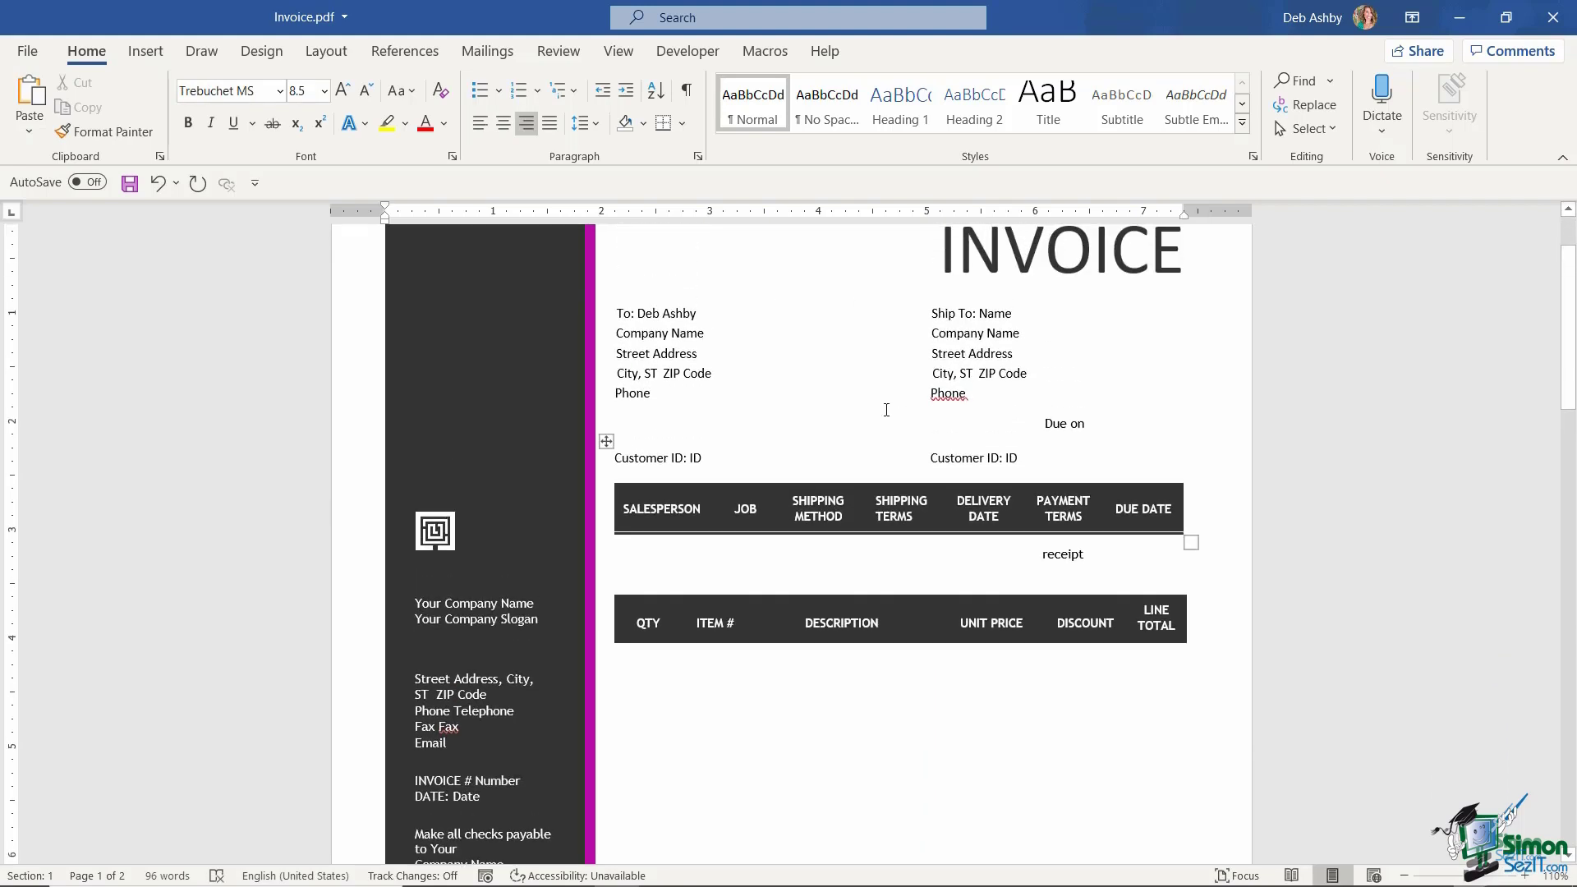
scroll(887, 409, down, 1)
scroll(886, 410, up, 2)
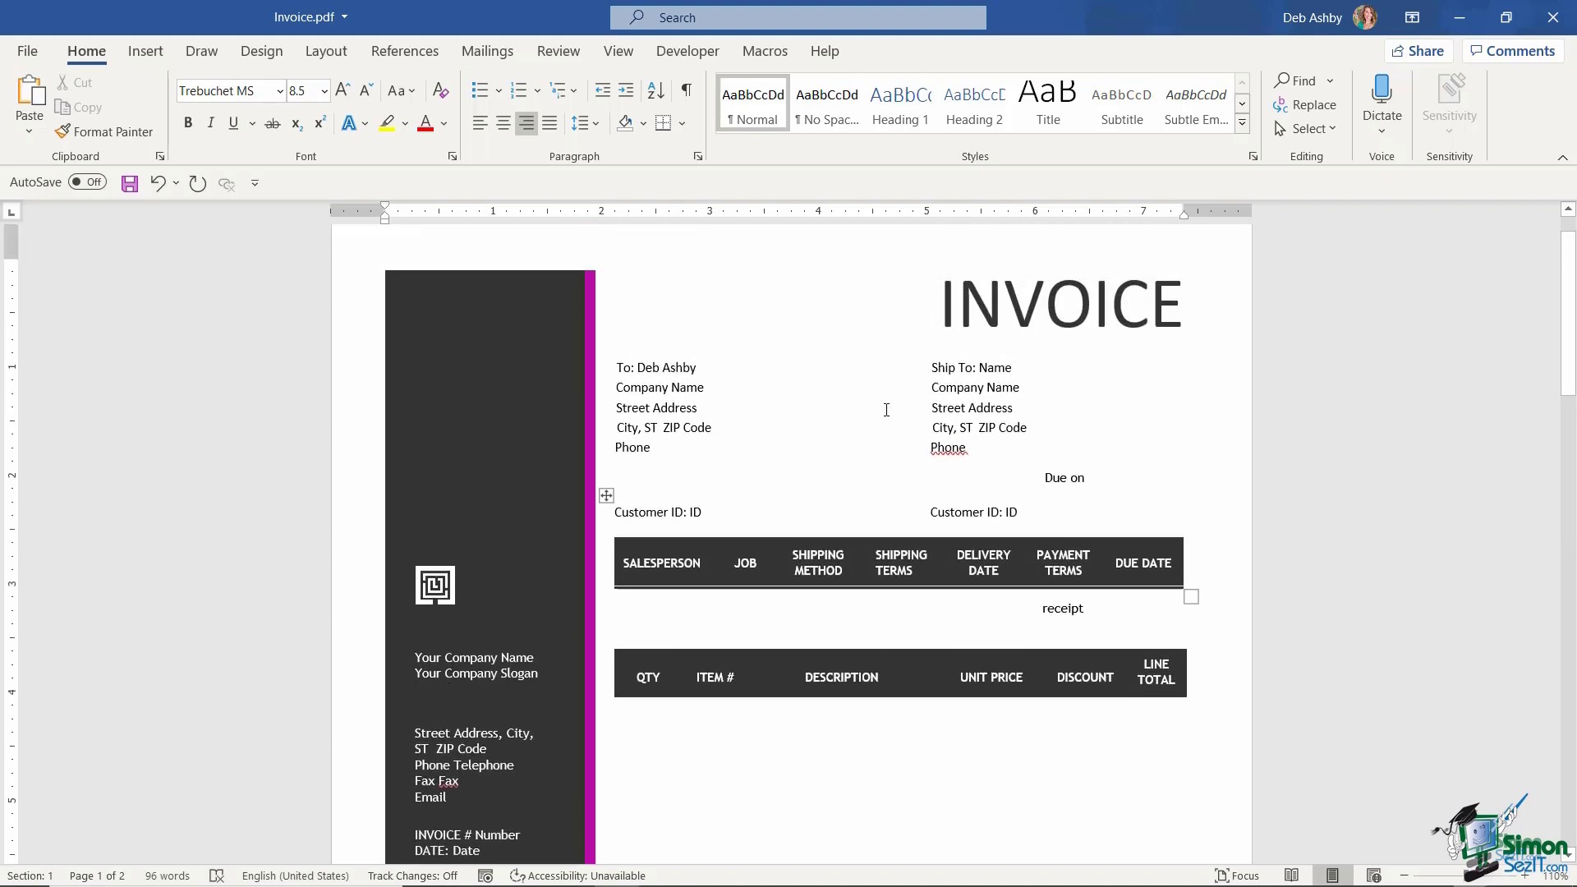
click(28, 51)
- Close the invoice and snap the Word window to the right half of the screen
click(45, 546)
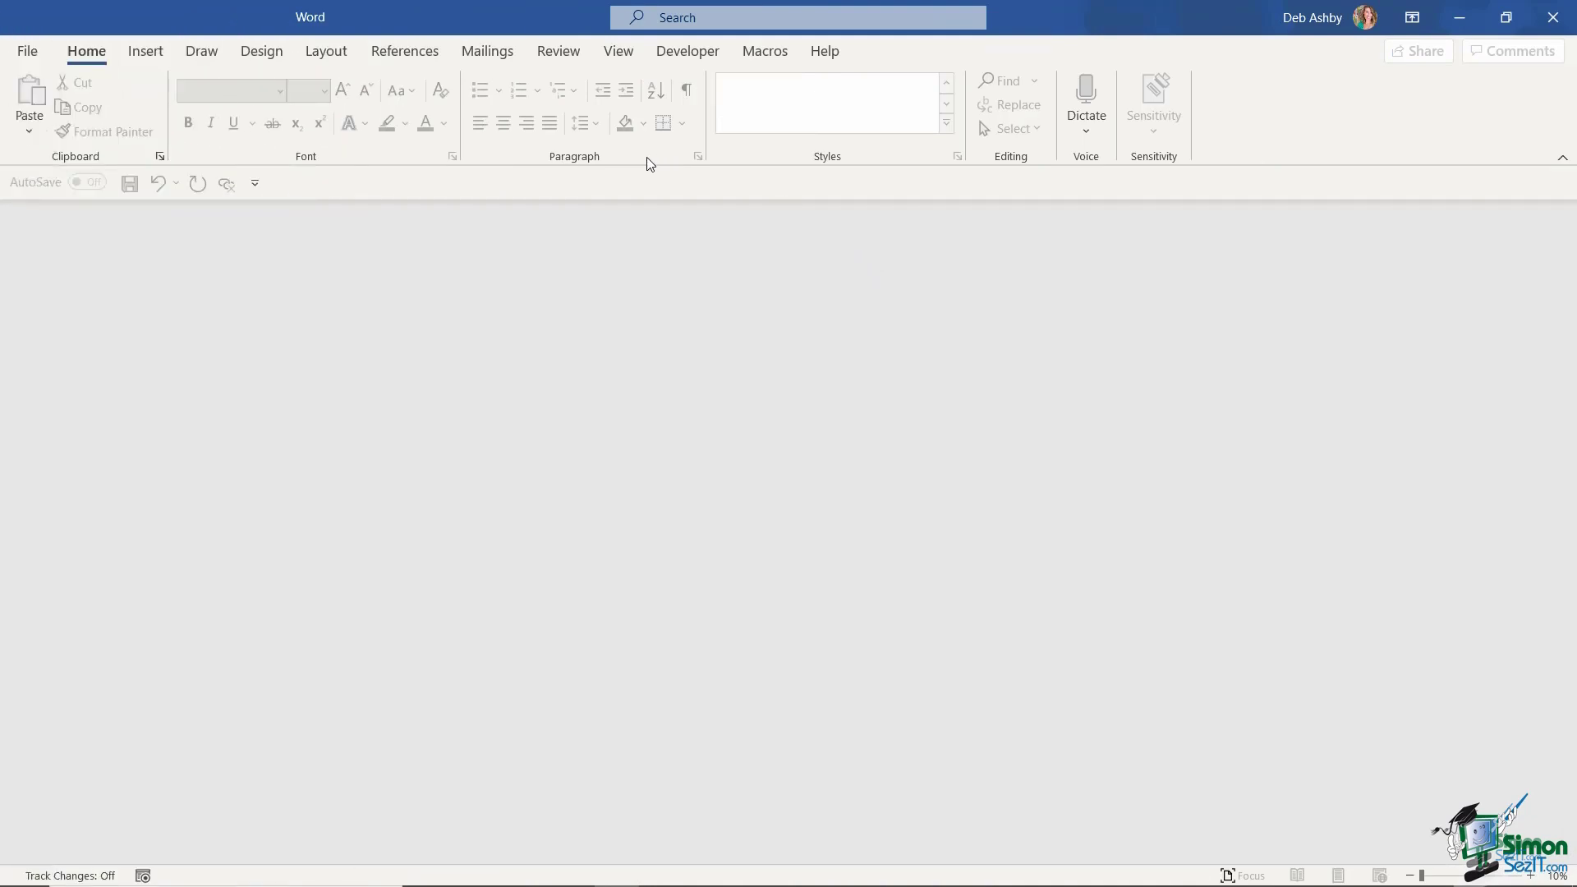
drag(440, 13, 1575, 158)
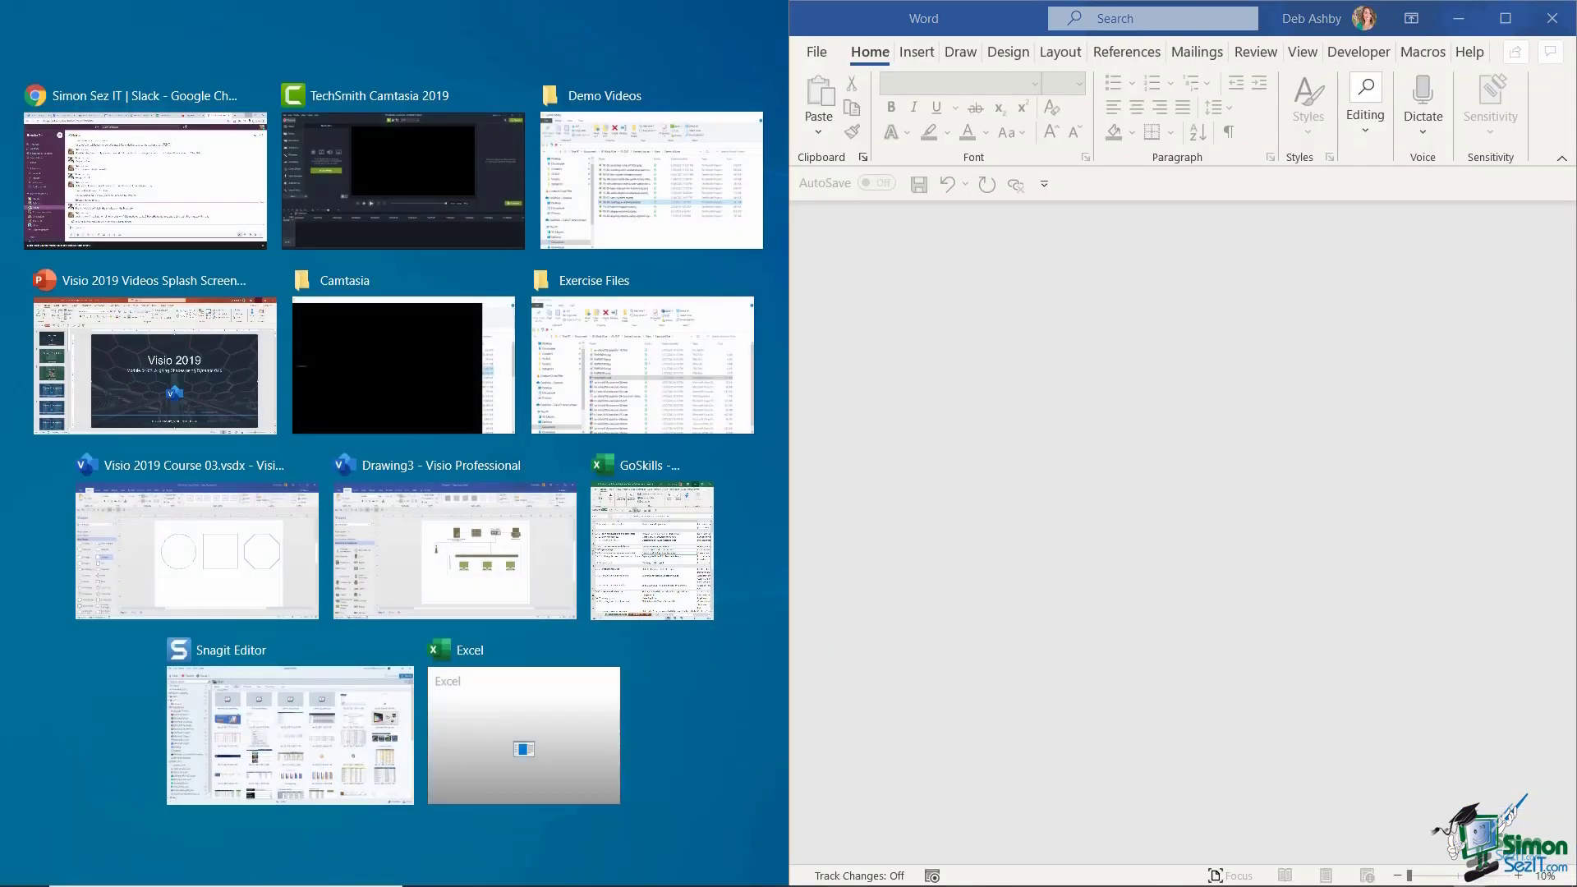
key(Escape)
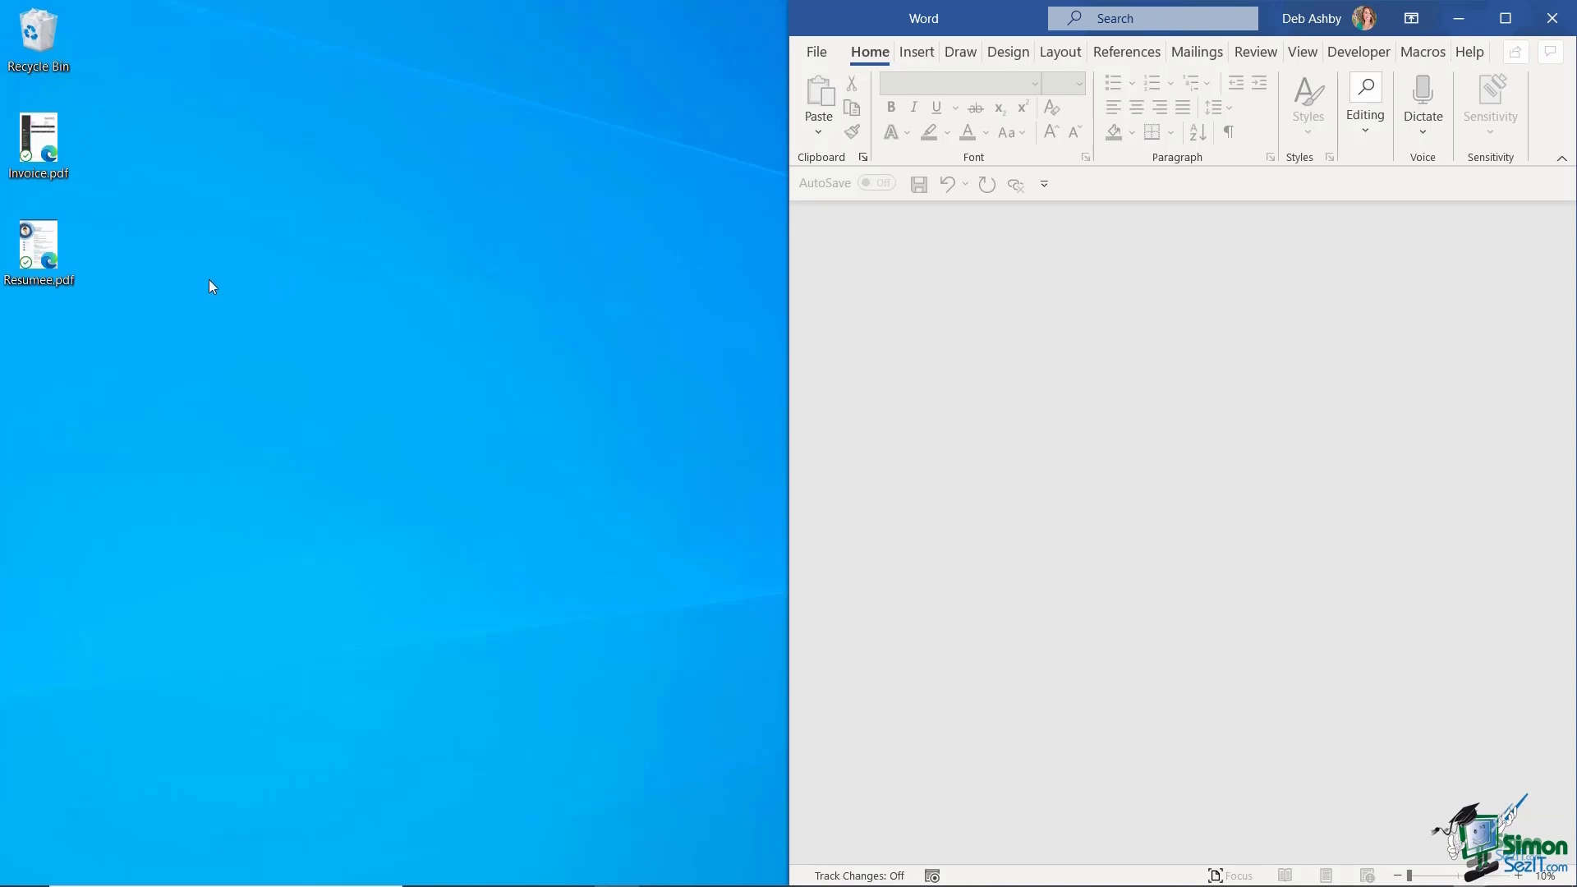
- Drag Resumee.pdf from the desktop into Word and confirm the conversion
click(35, 246)
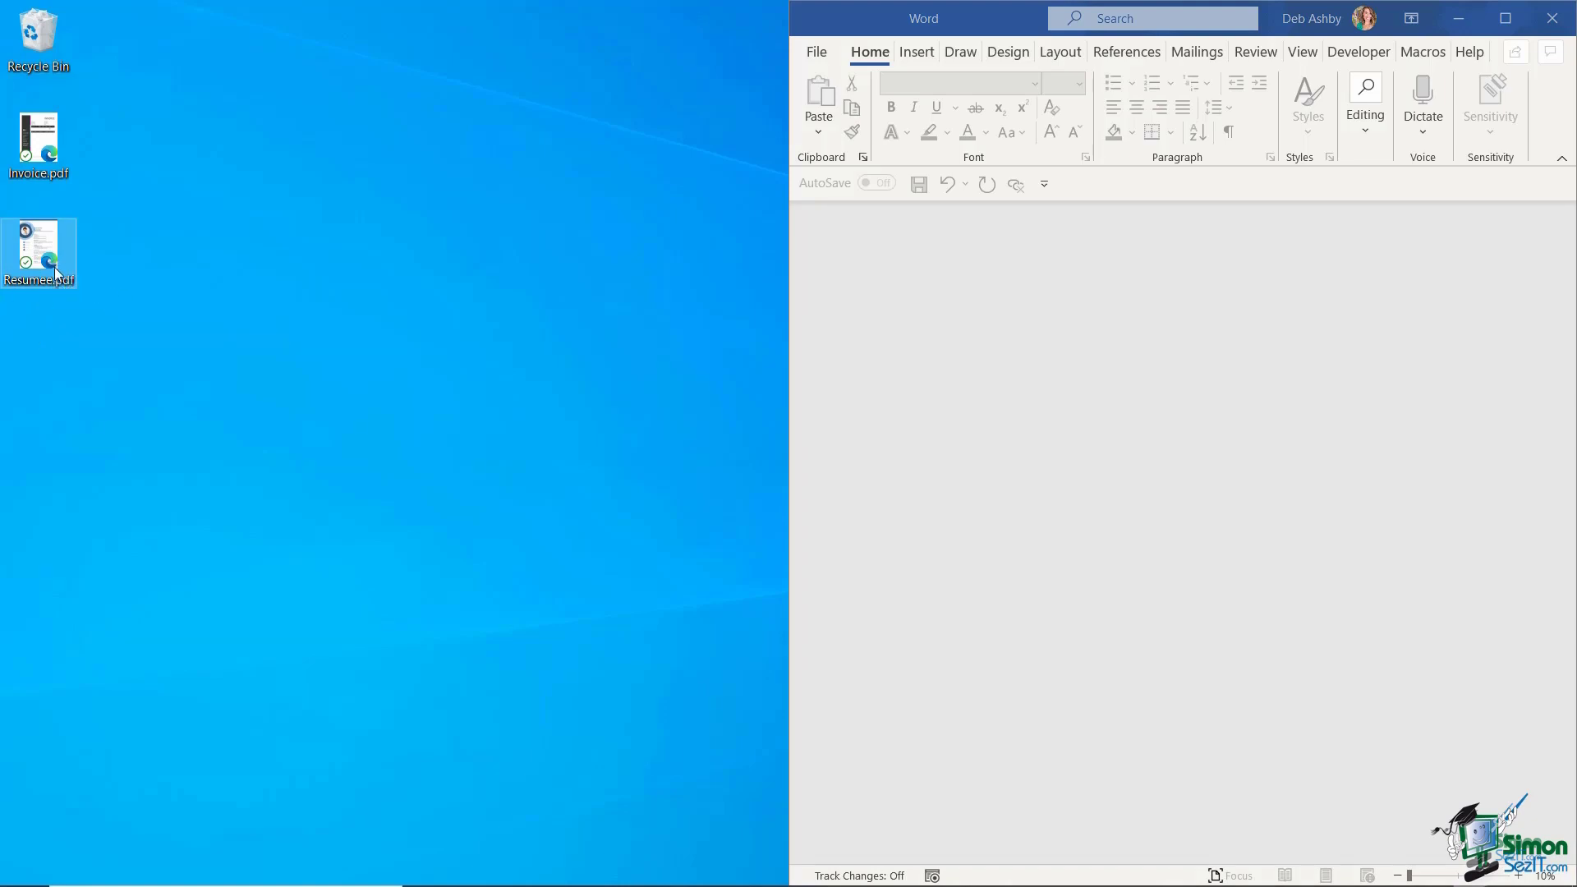
drag(33, 241, 1160, 371)
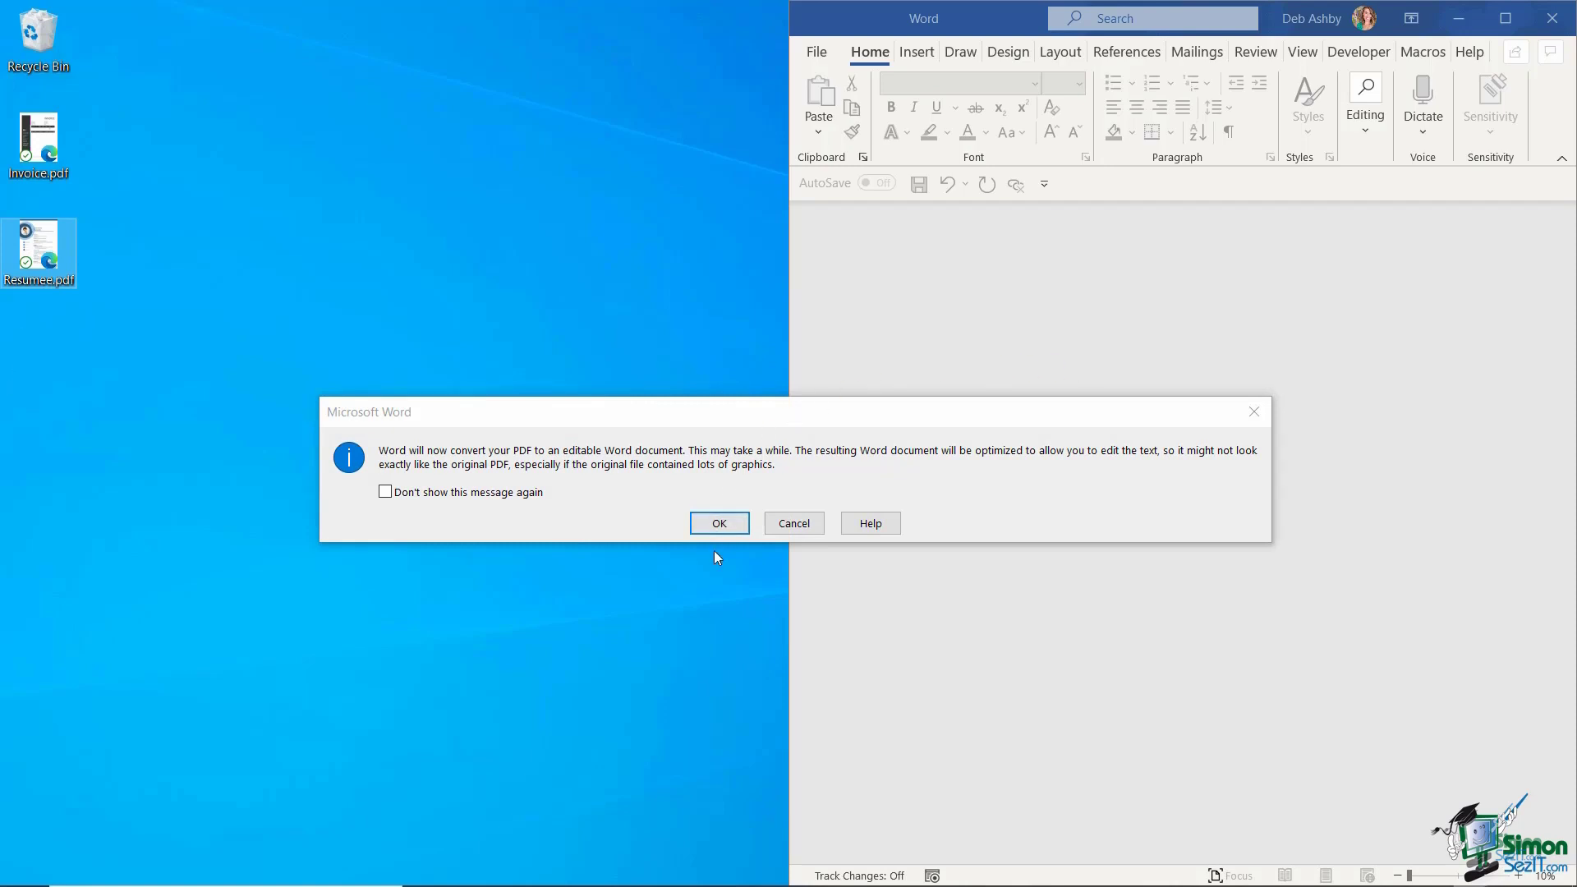
click(720, 523)
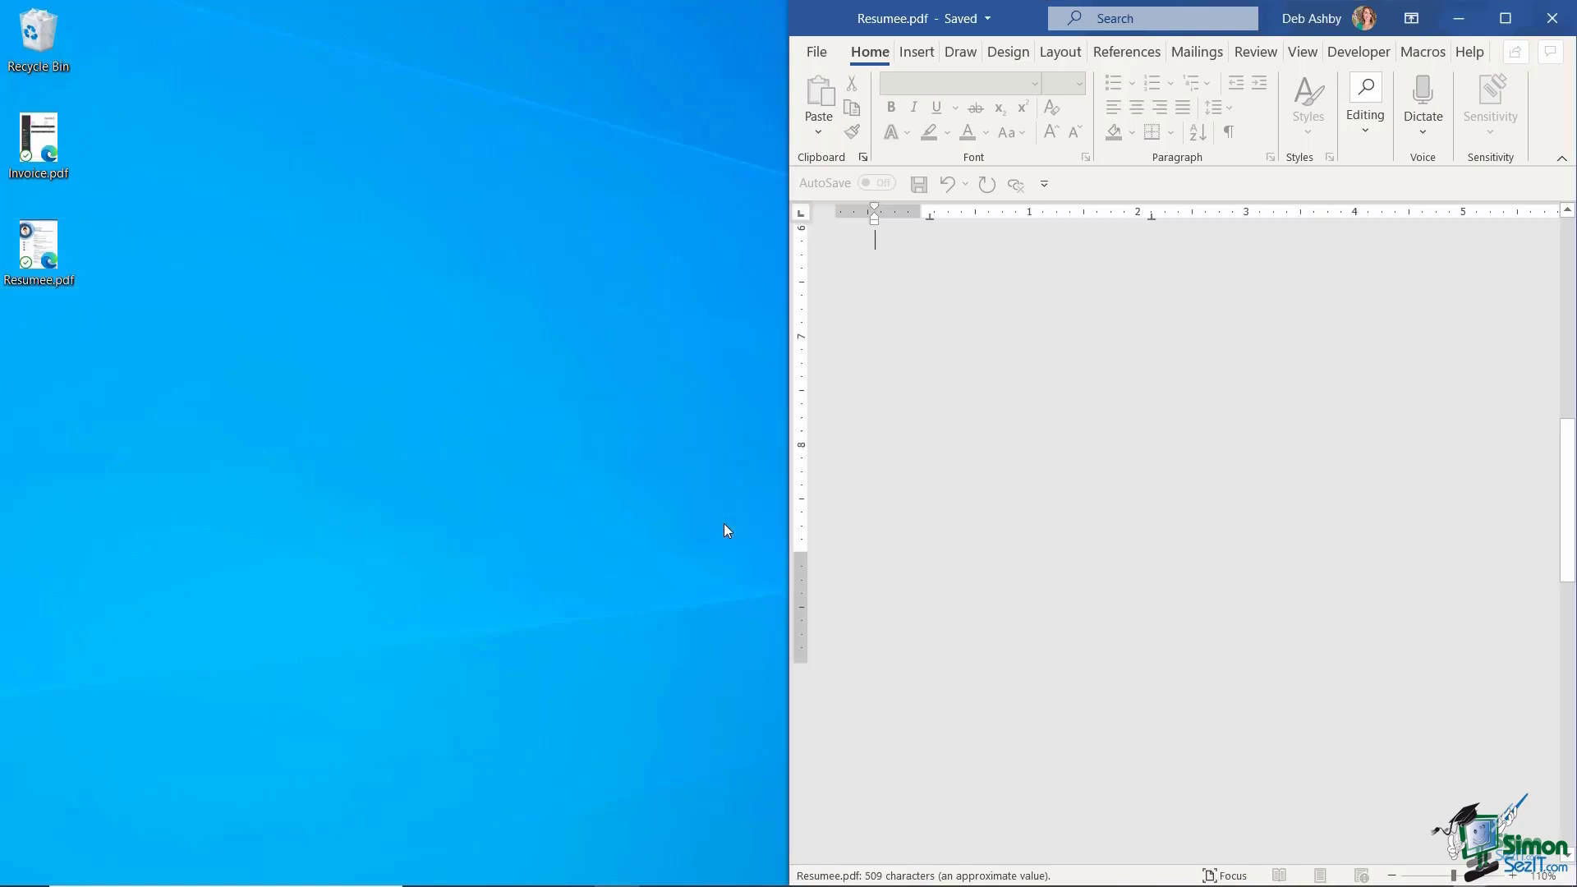
- Scroll through the converted resume and select its large background picture
scroll(947, 518, up, 10)
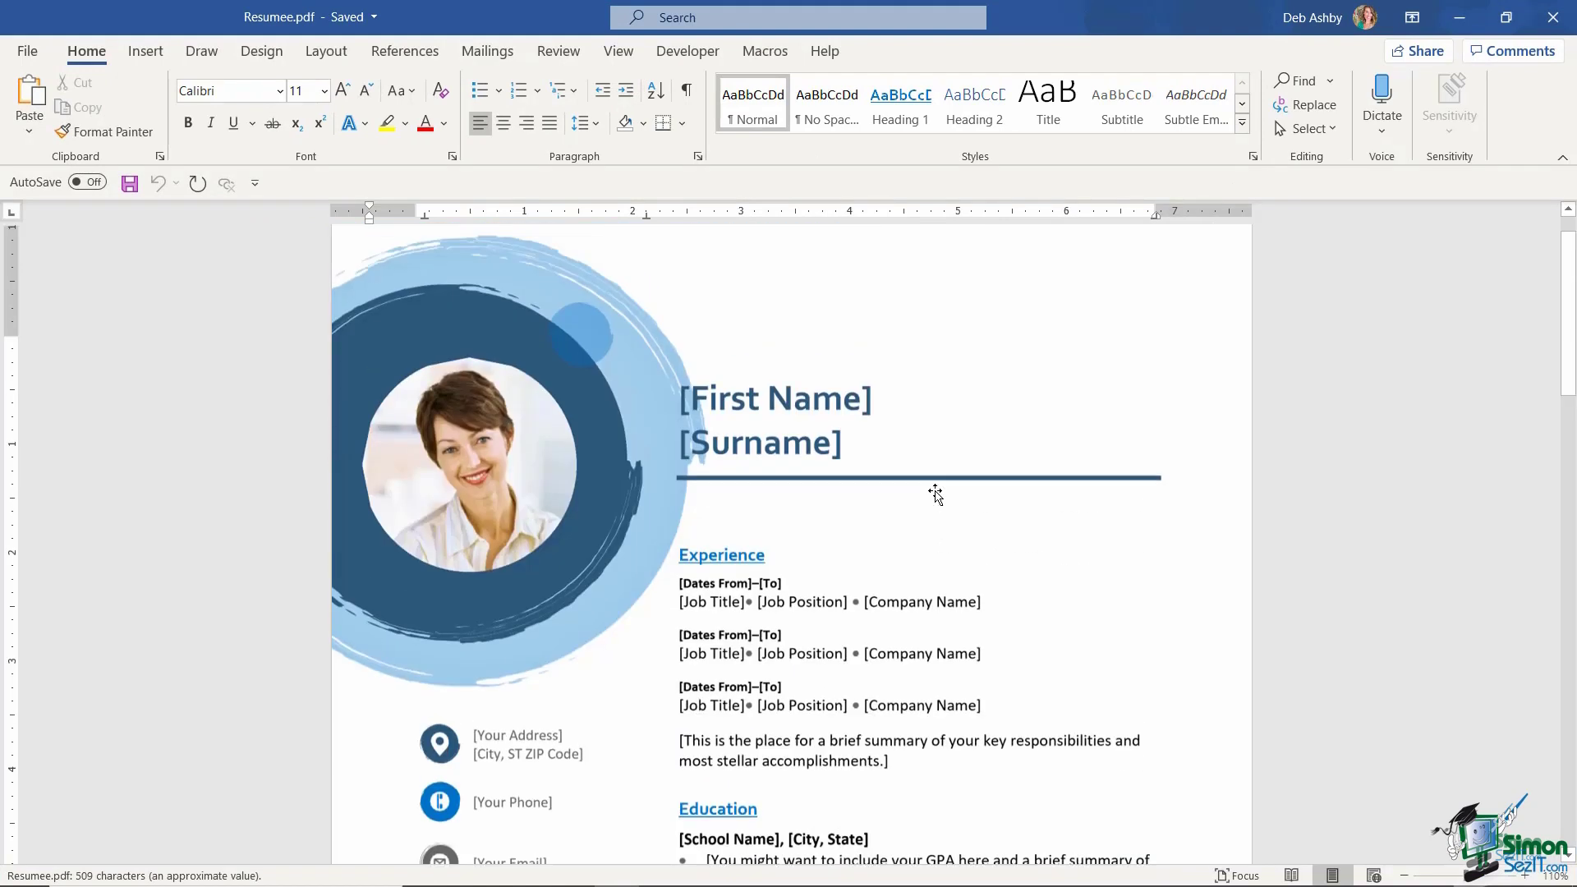
scroll(936, 493, down, 10)
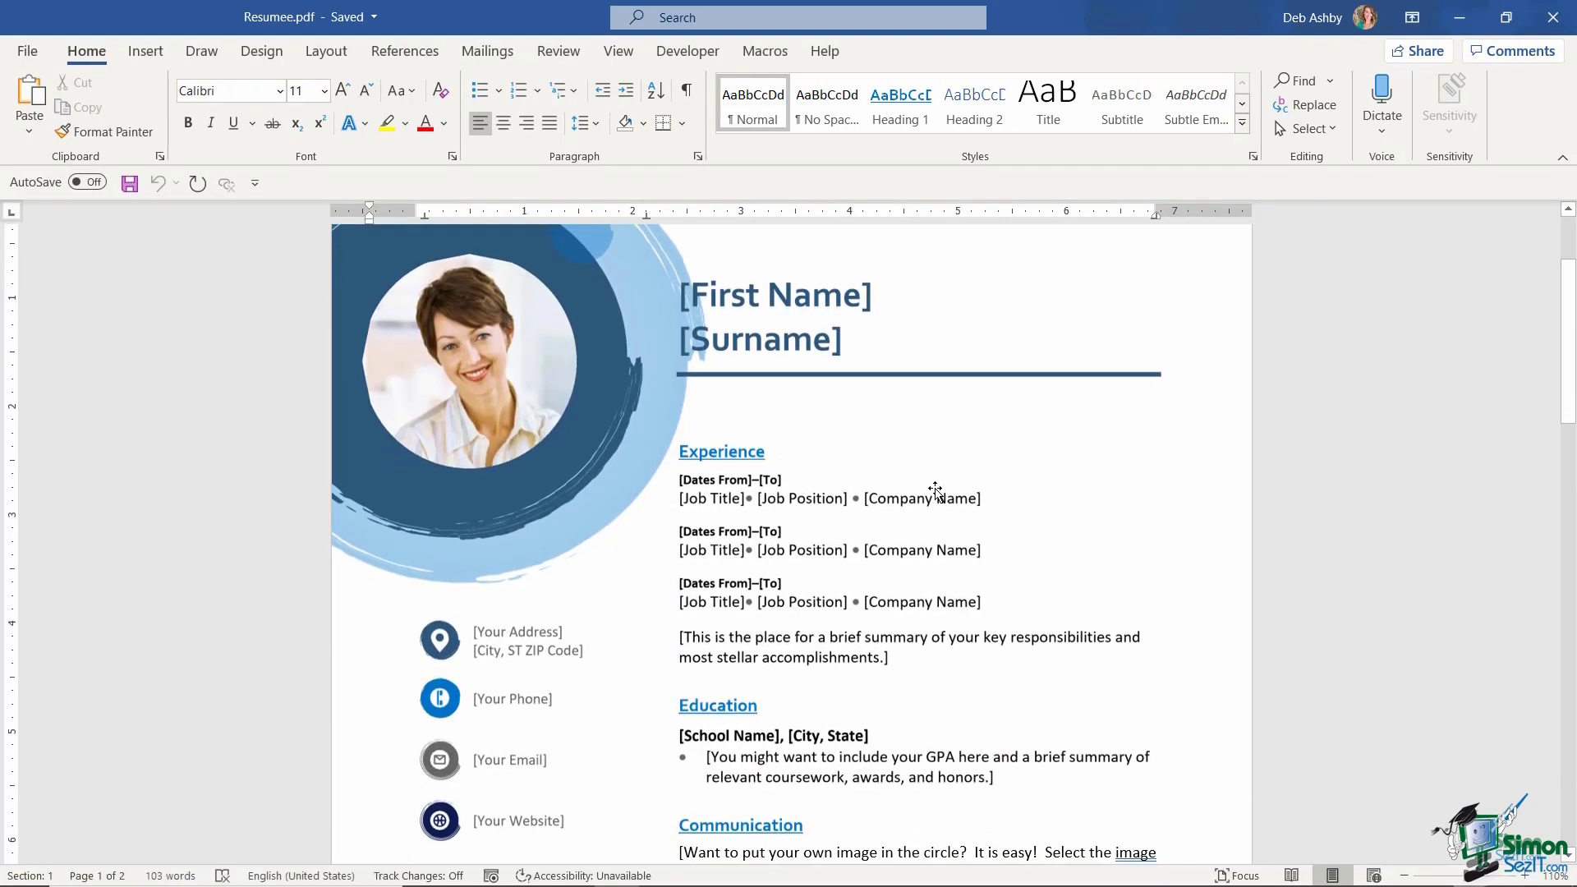
scroll(935, 493, down, 15)
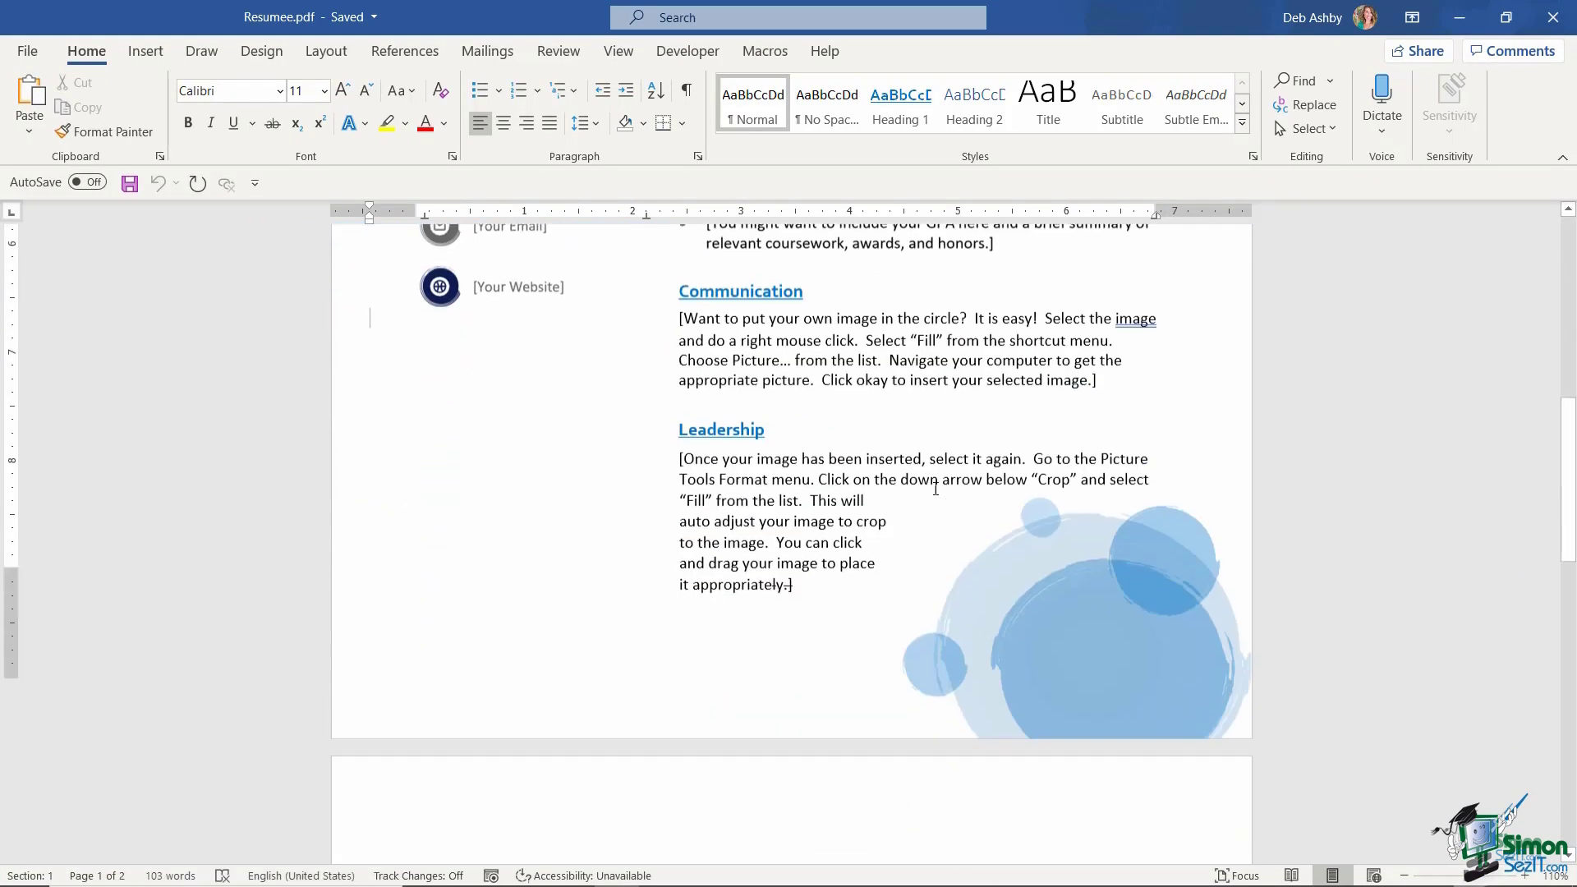
scroll(935, 488, up, 2)
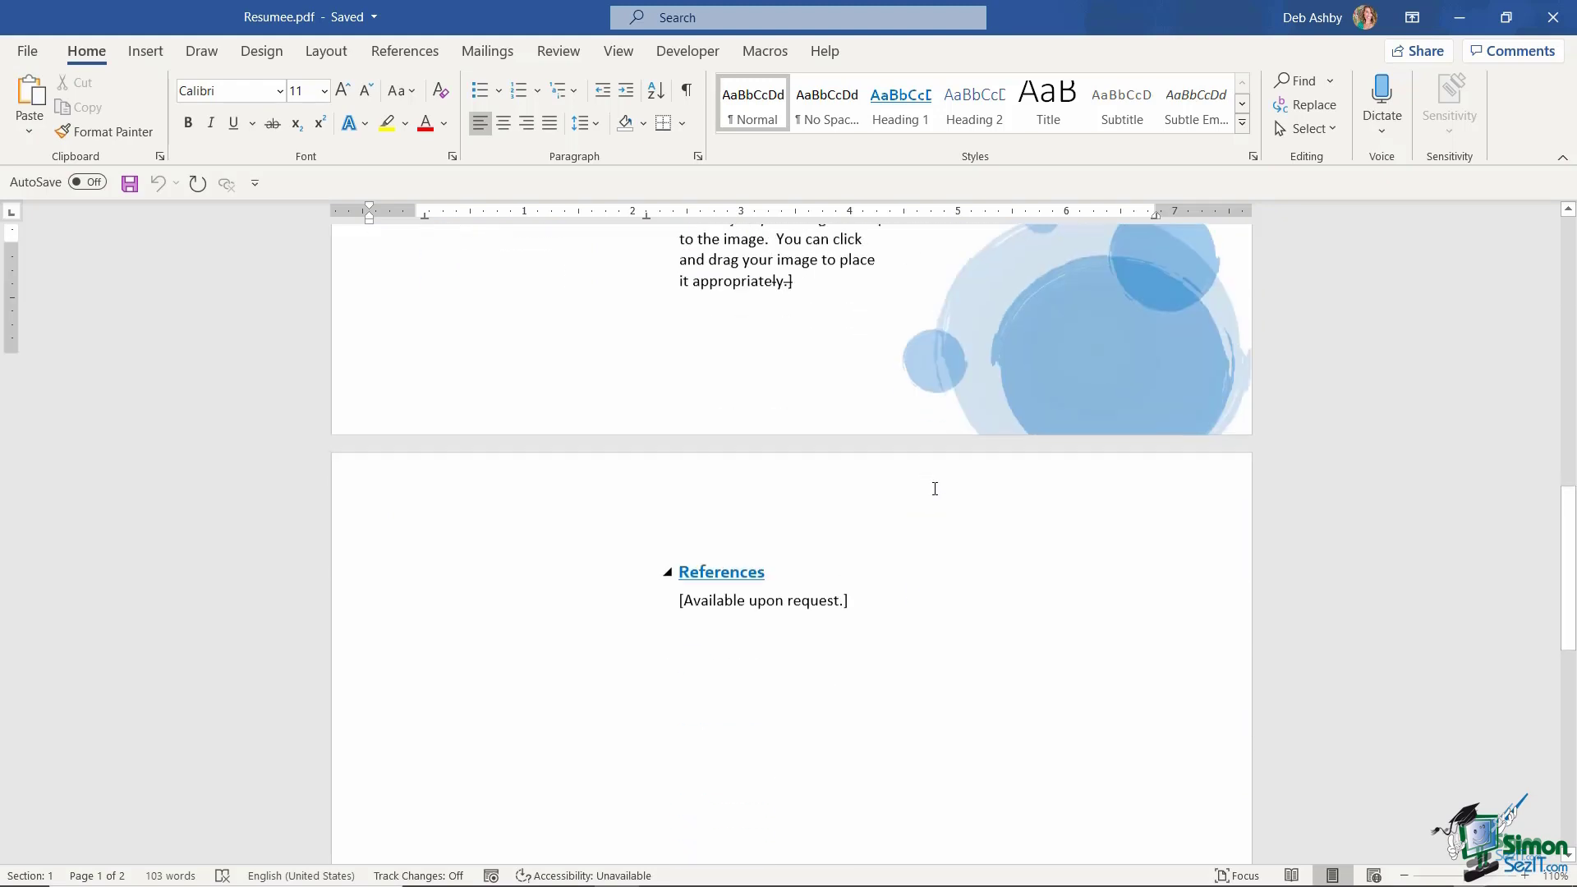
scroll(933, 489, down, 8)
scroll(934, 490, up, 2)
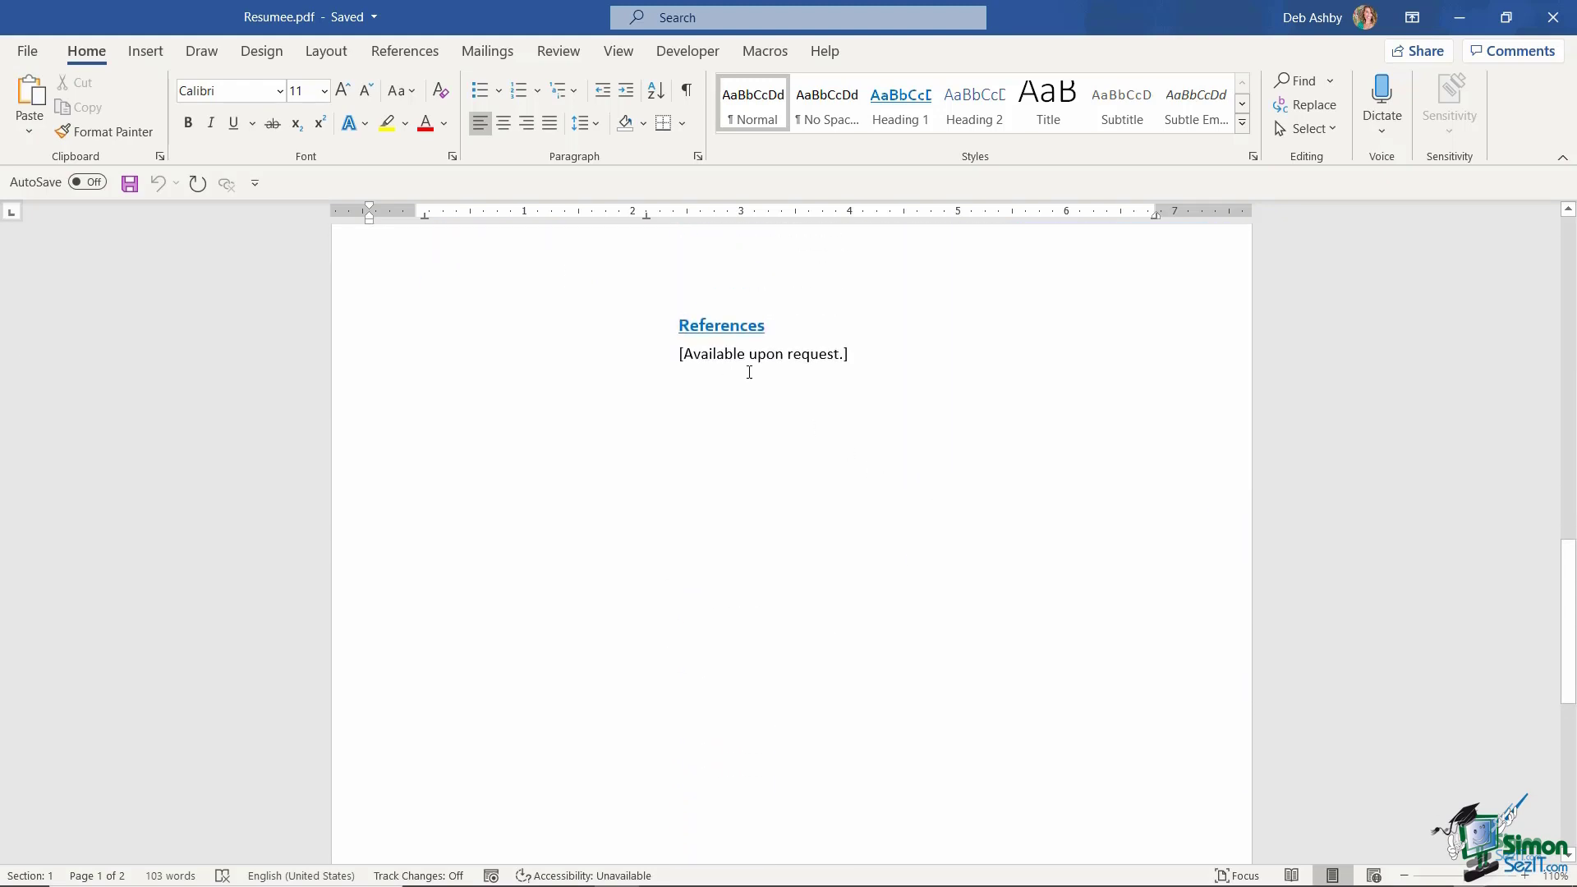
scroll(877, 371, up, 20)
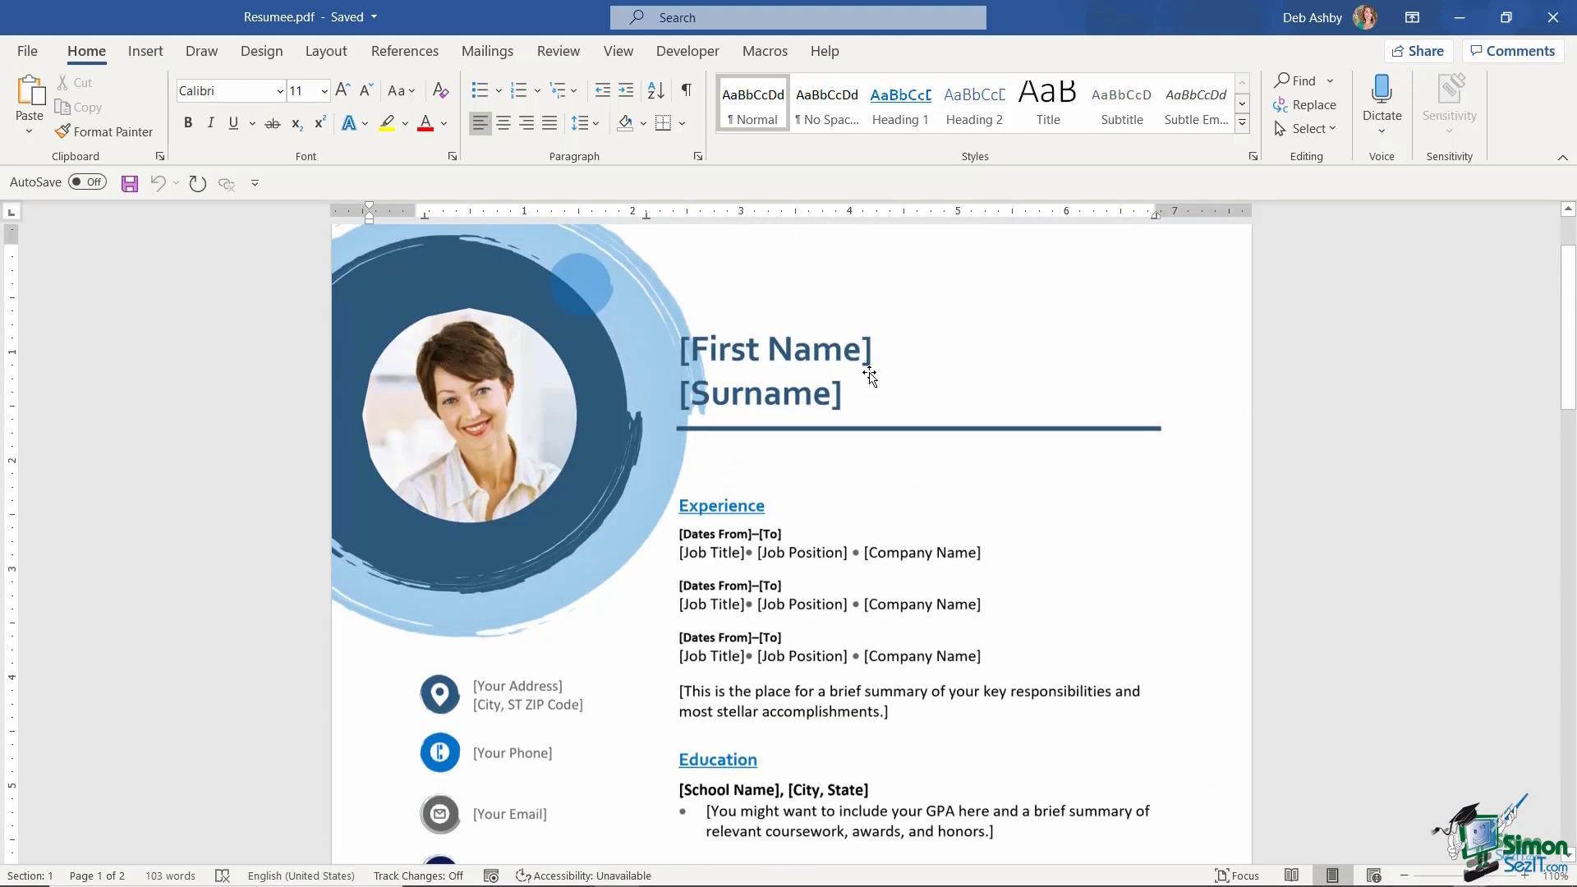
click(779, 364)
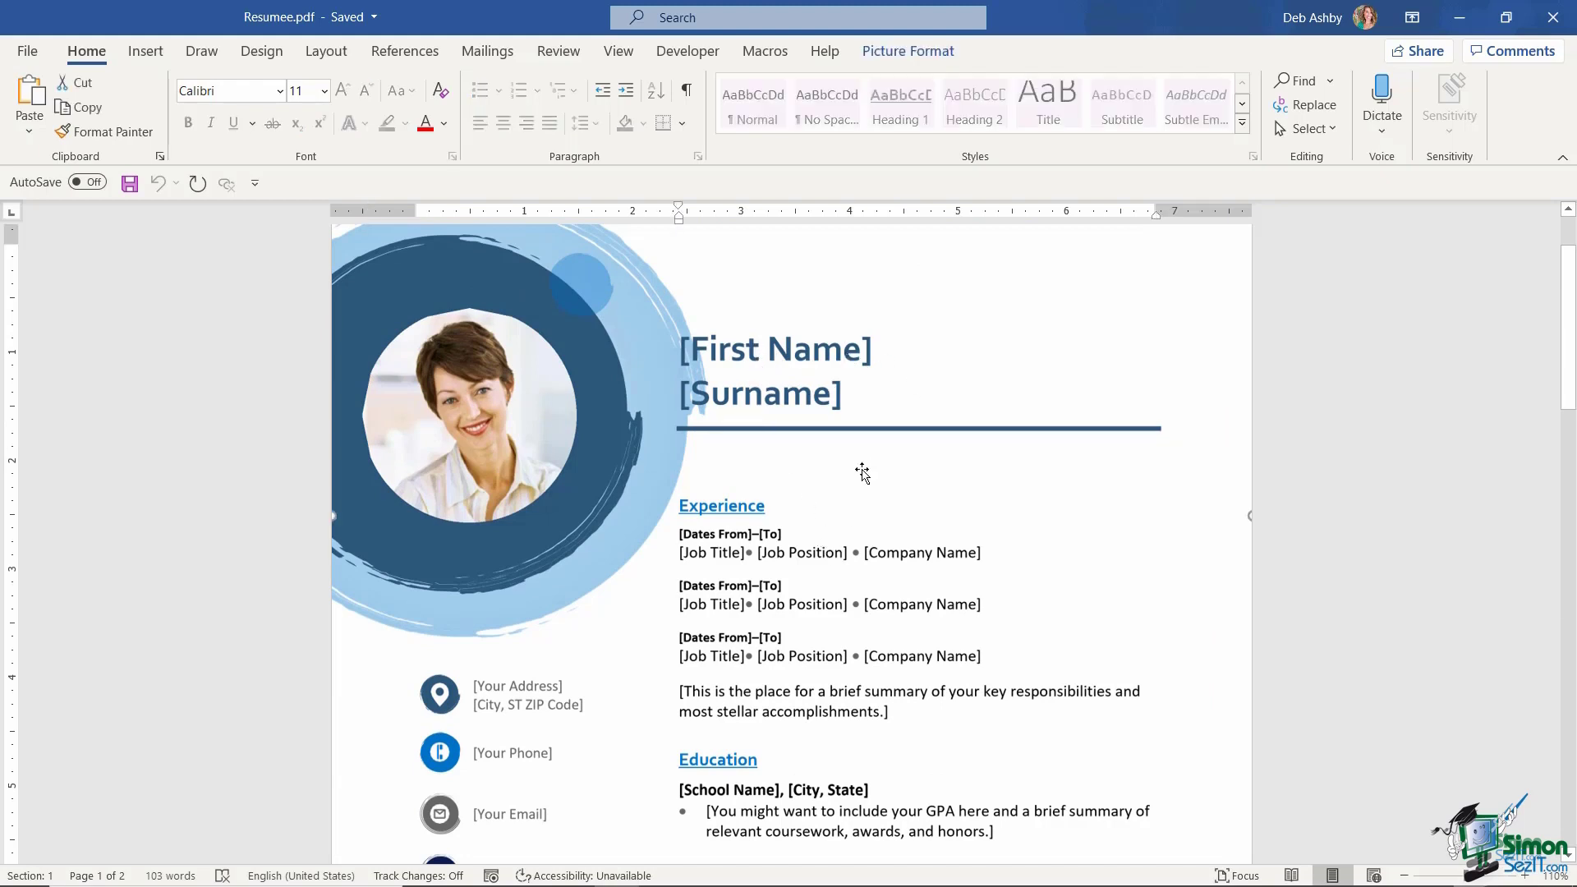
scroll(910, 466, down, 3)
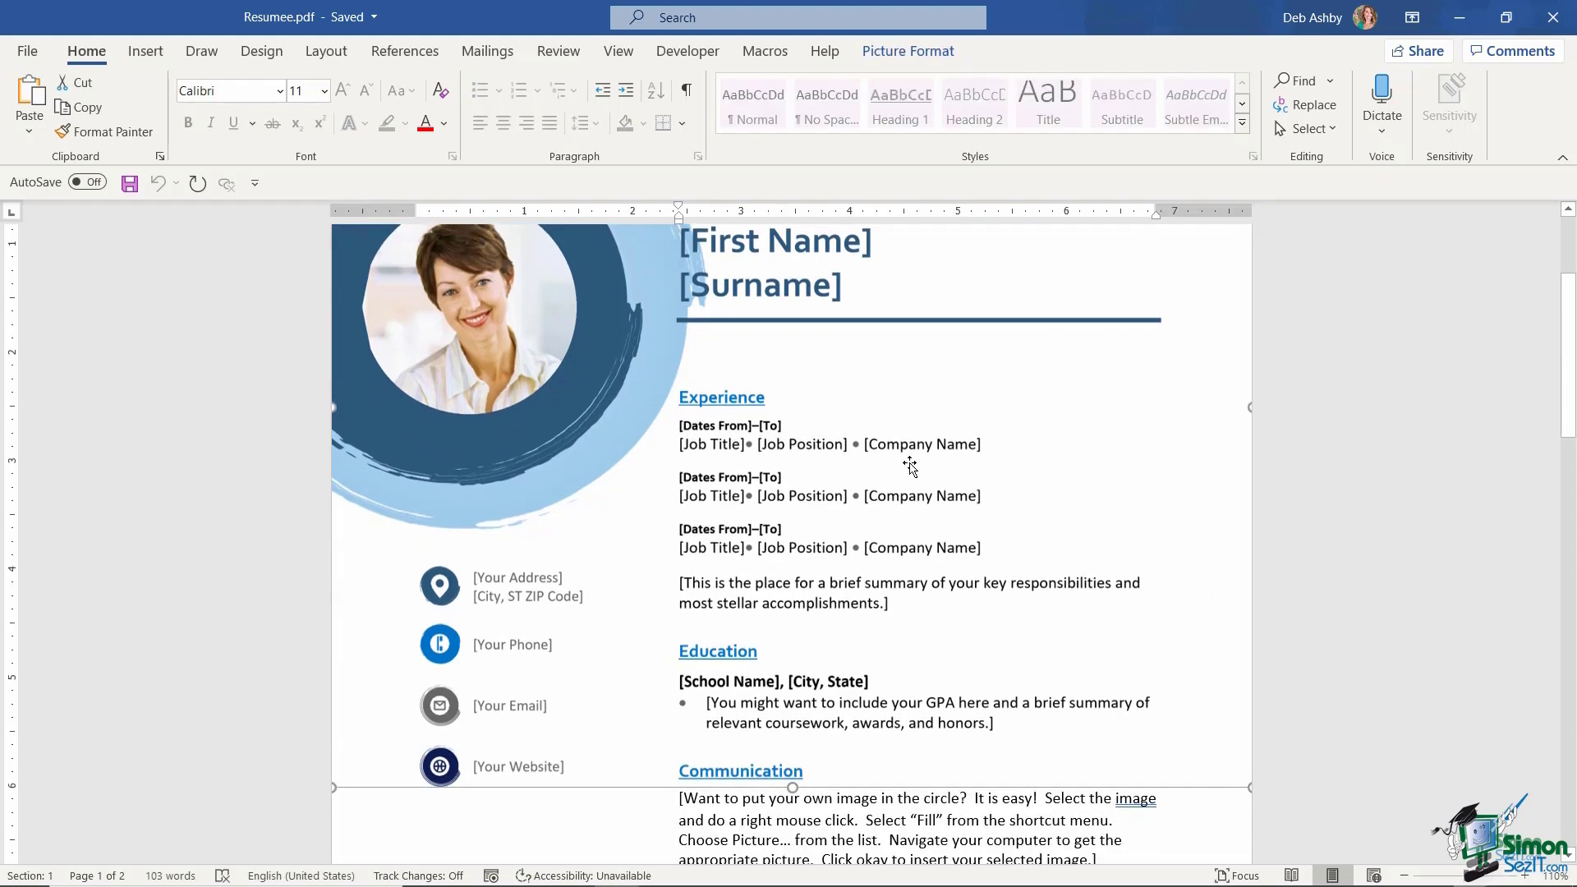
scroll(910, 466, down, 3)
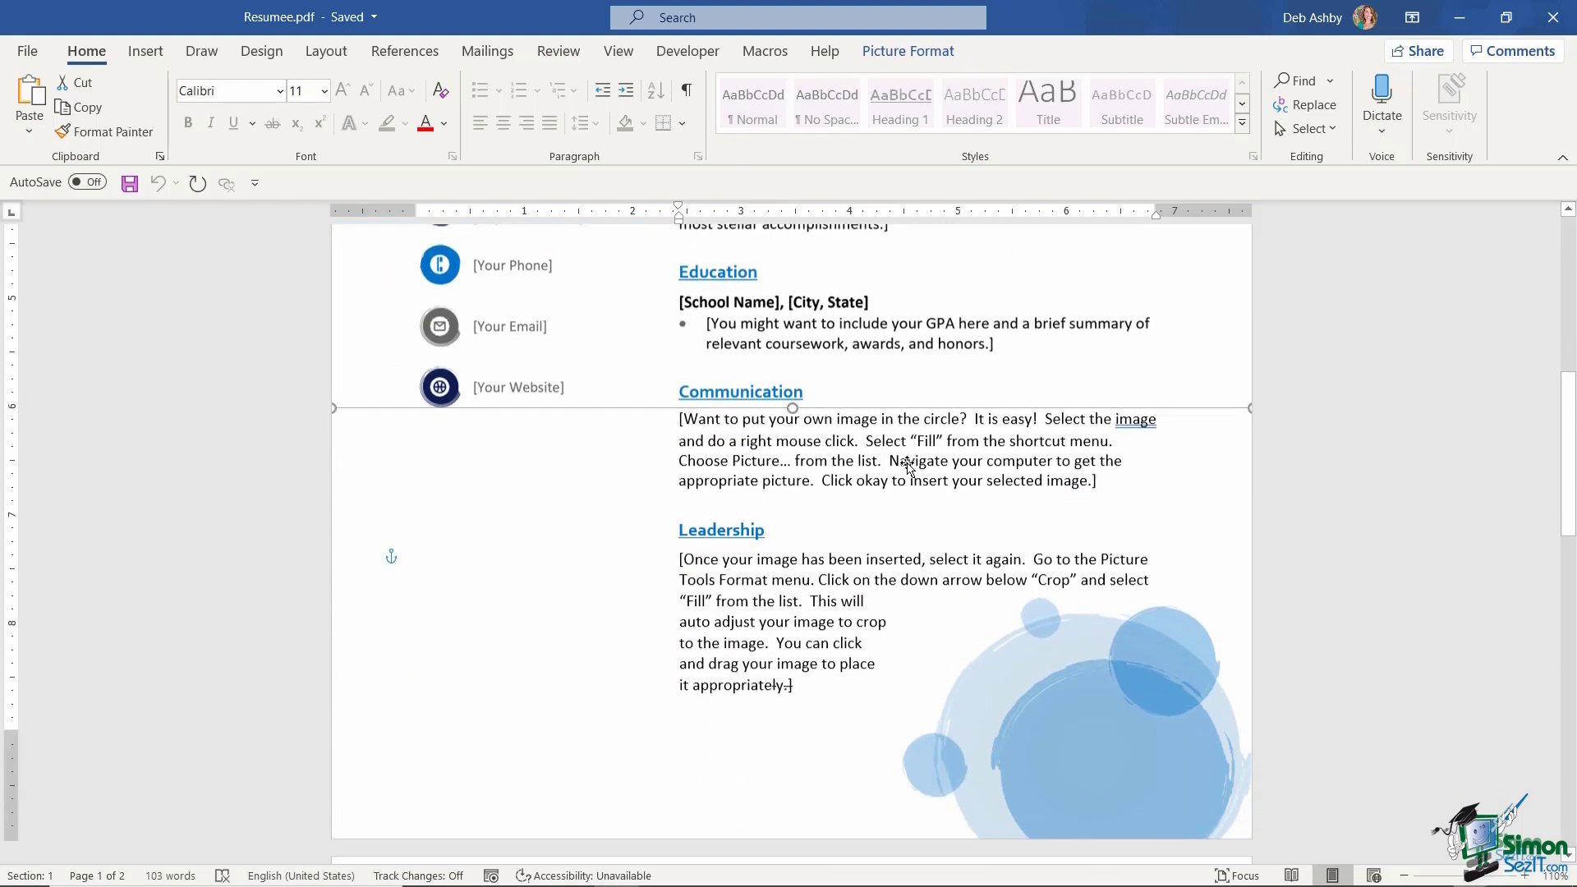
- Undo the last layout change so the resume fits on one page, then close it
key(ctrl+z)
scroll(912, 460, down, 1)
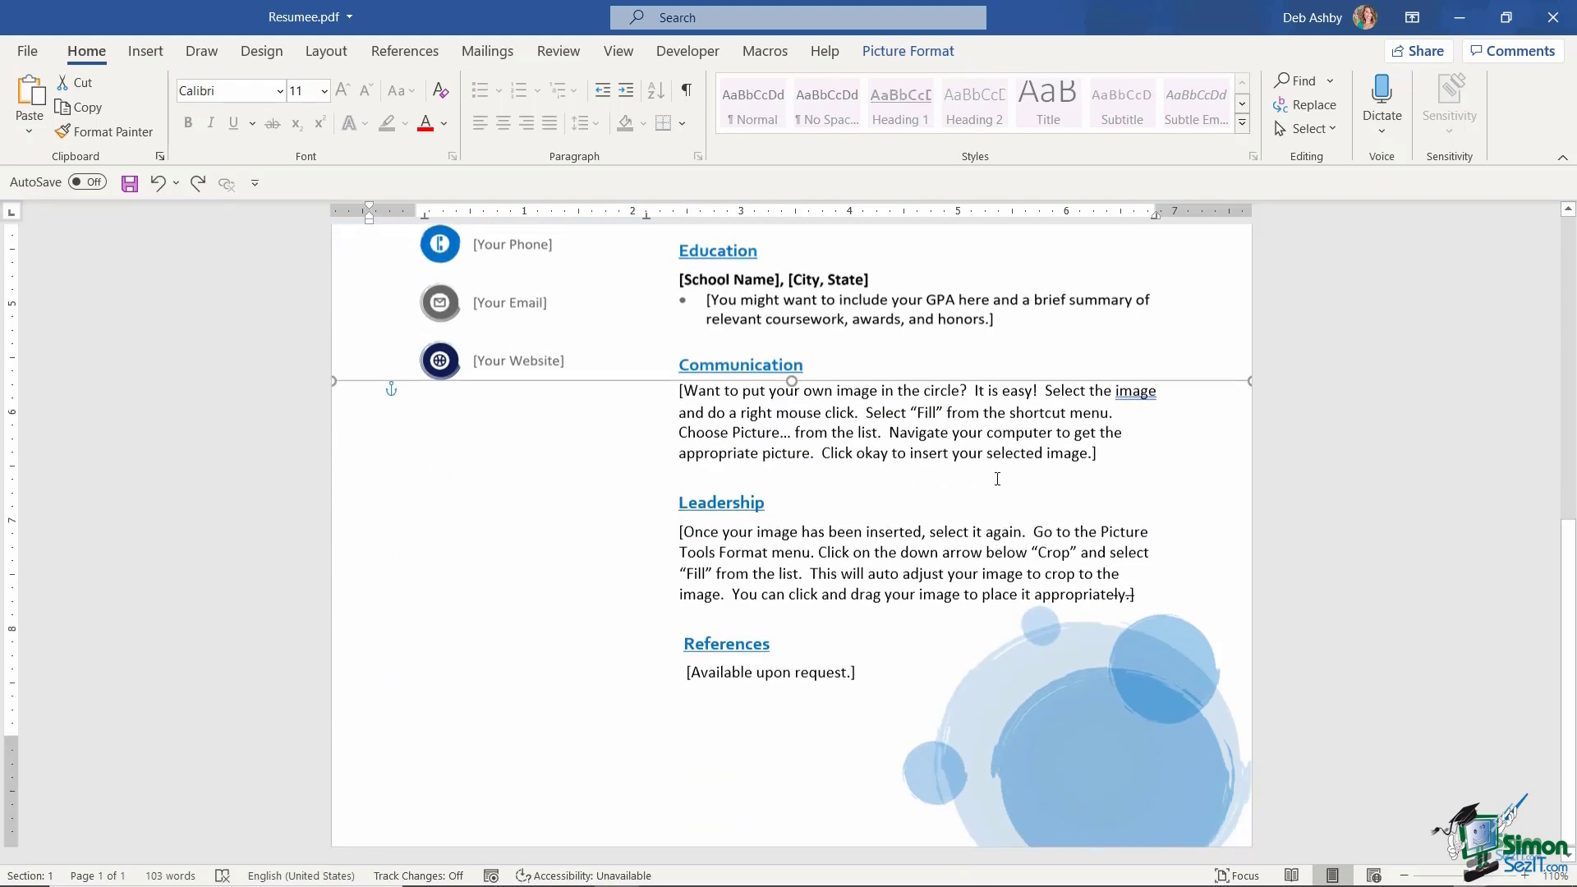
click(925, 431)
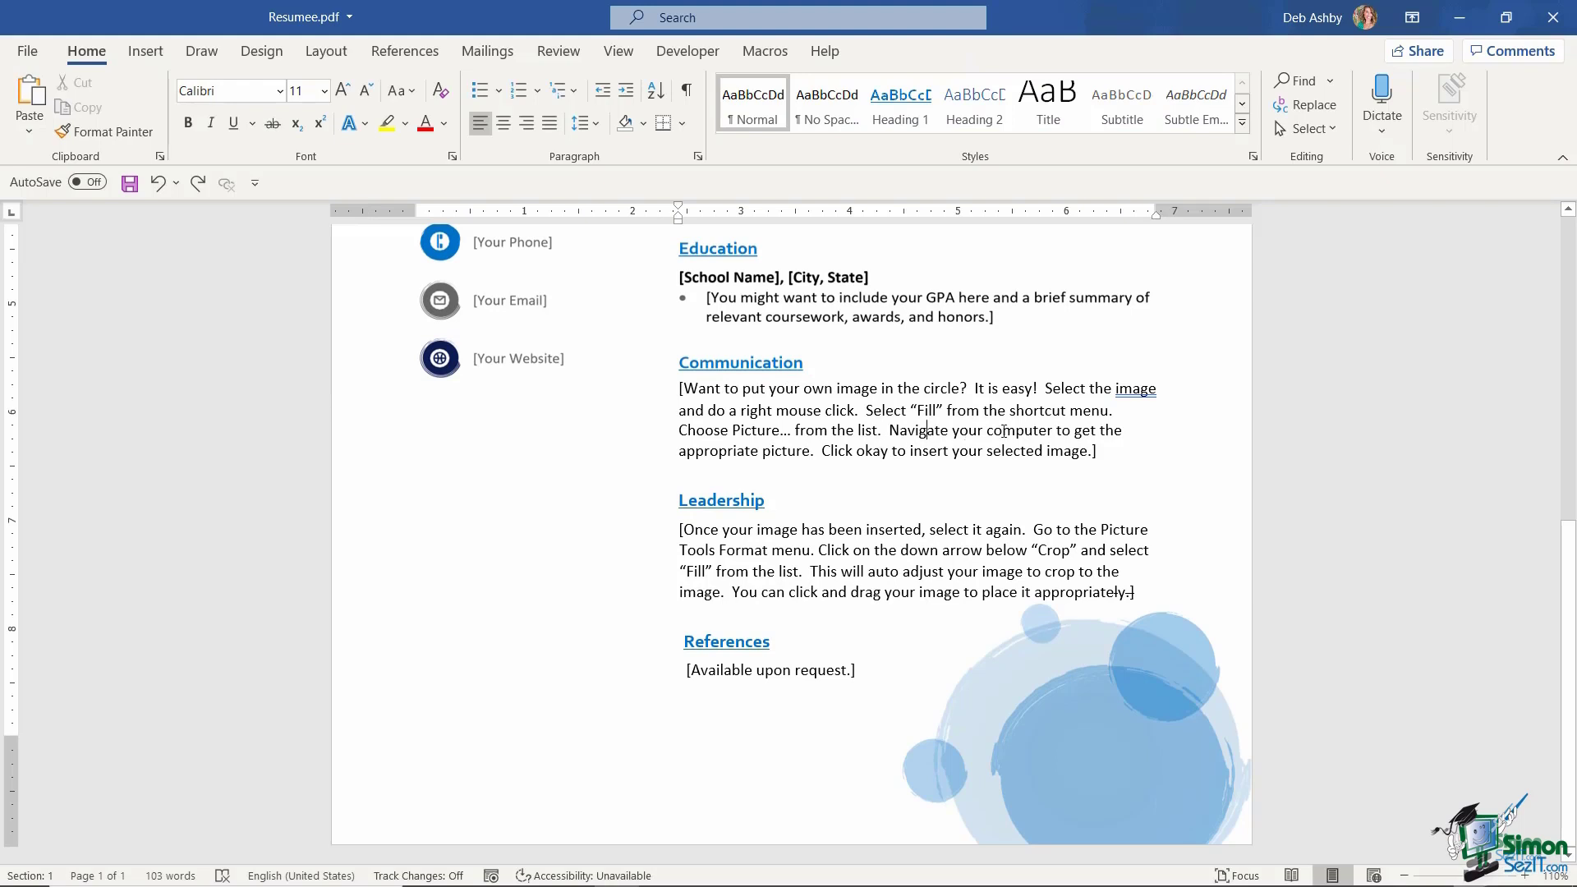
key(ctrl+w)
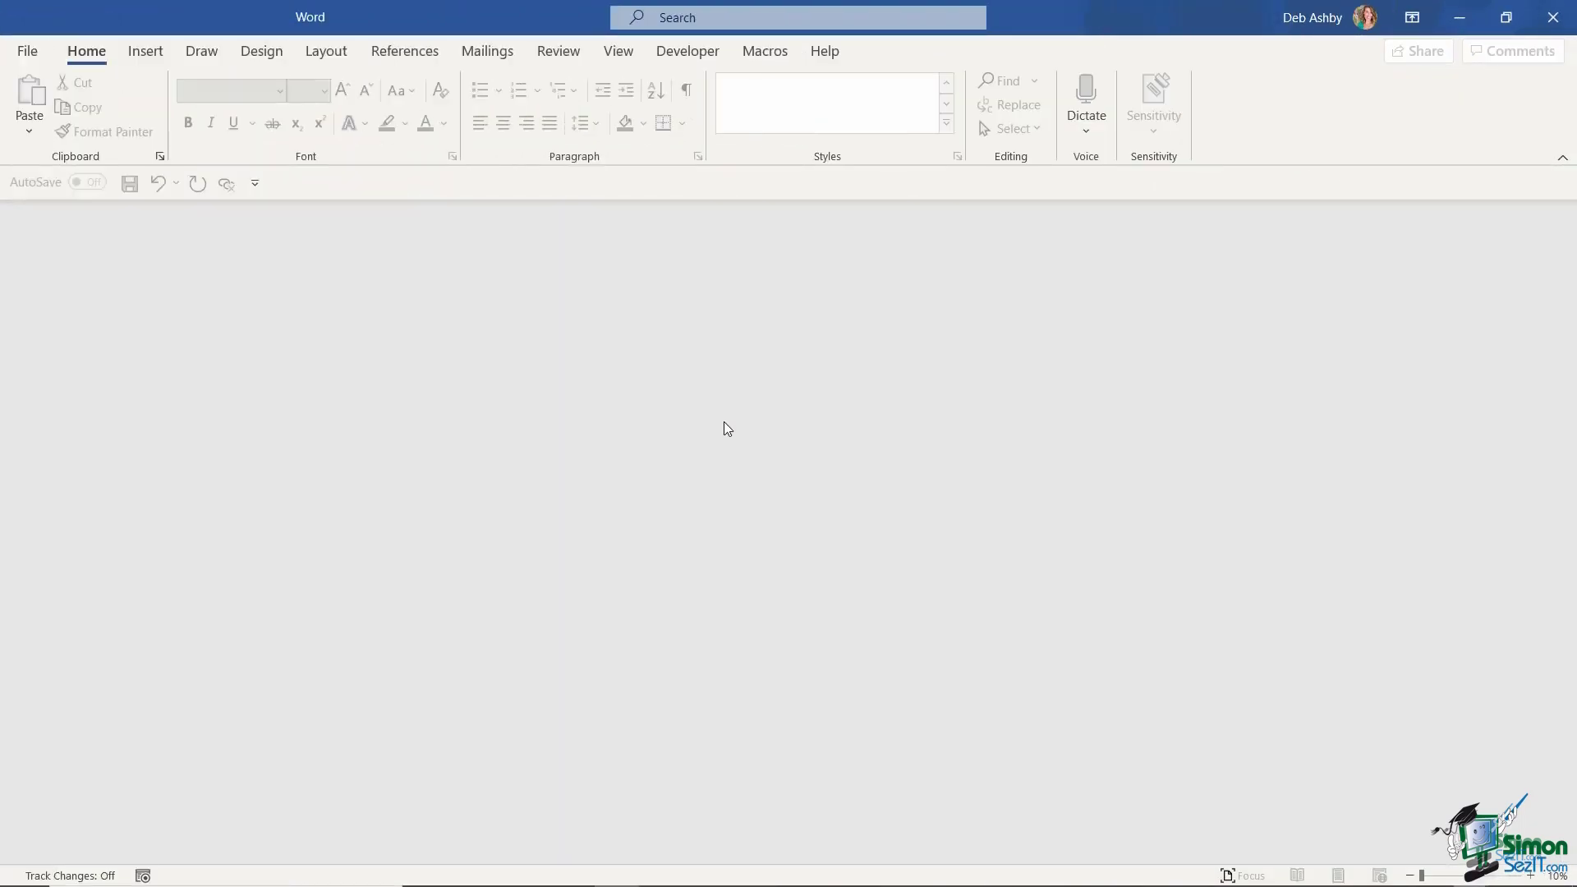